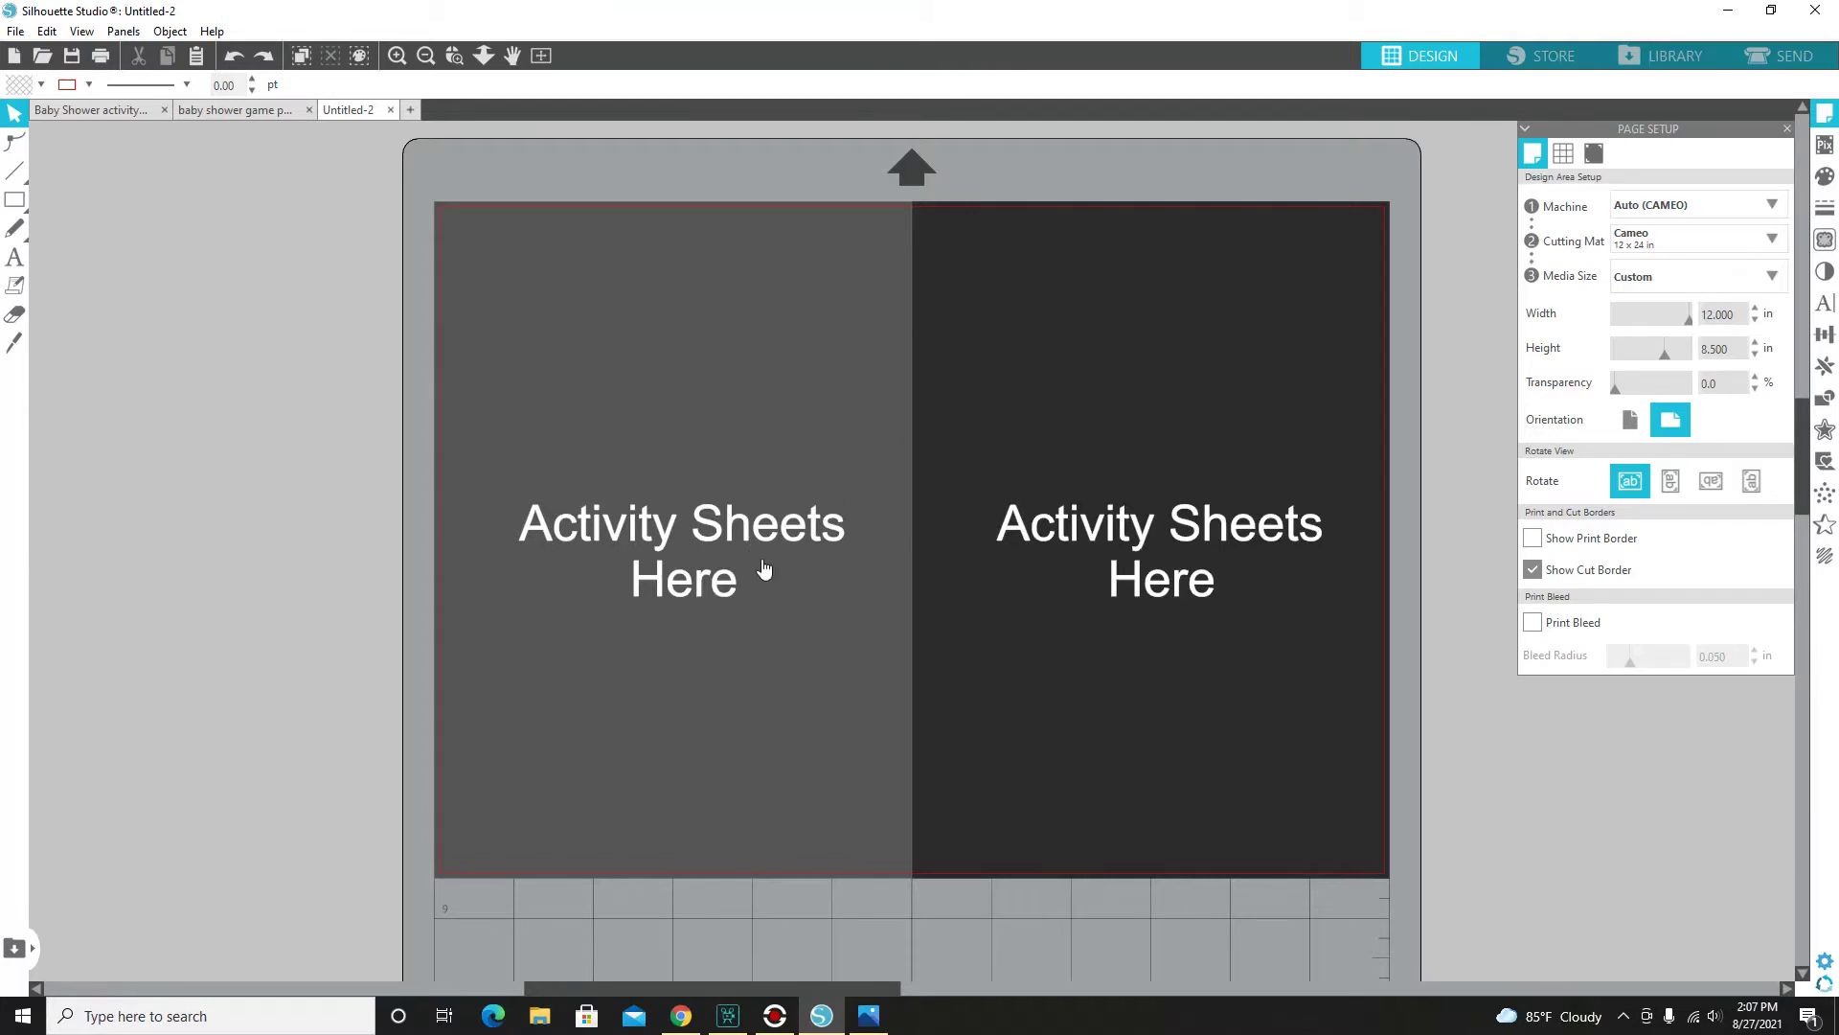
Step: Drag the left 'Activity Sheets Here' label off the panel up to the mat's top edge
{"action": "left_click_drag", "start_coordinate": [761, 533], "coordinate": [740, 111]}
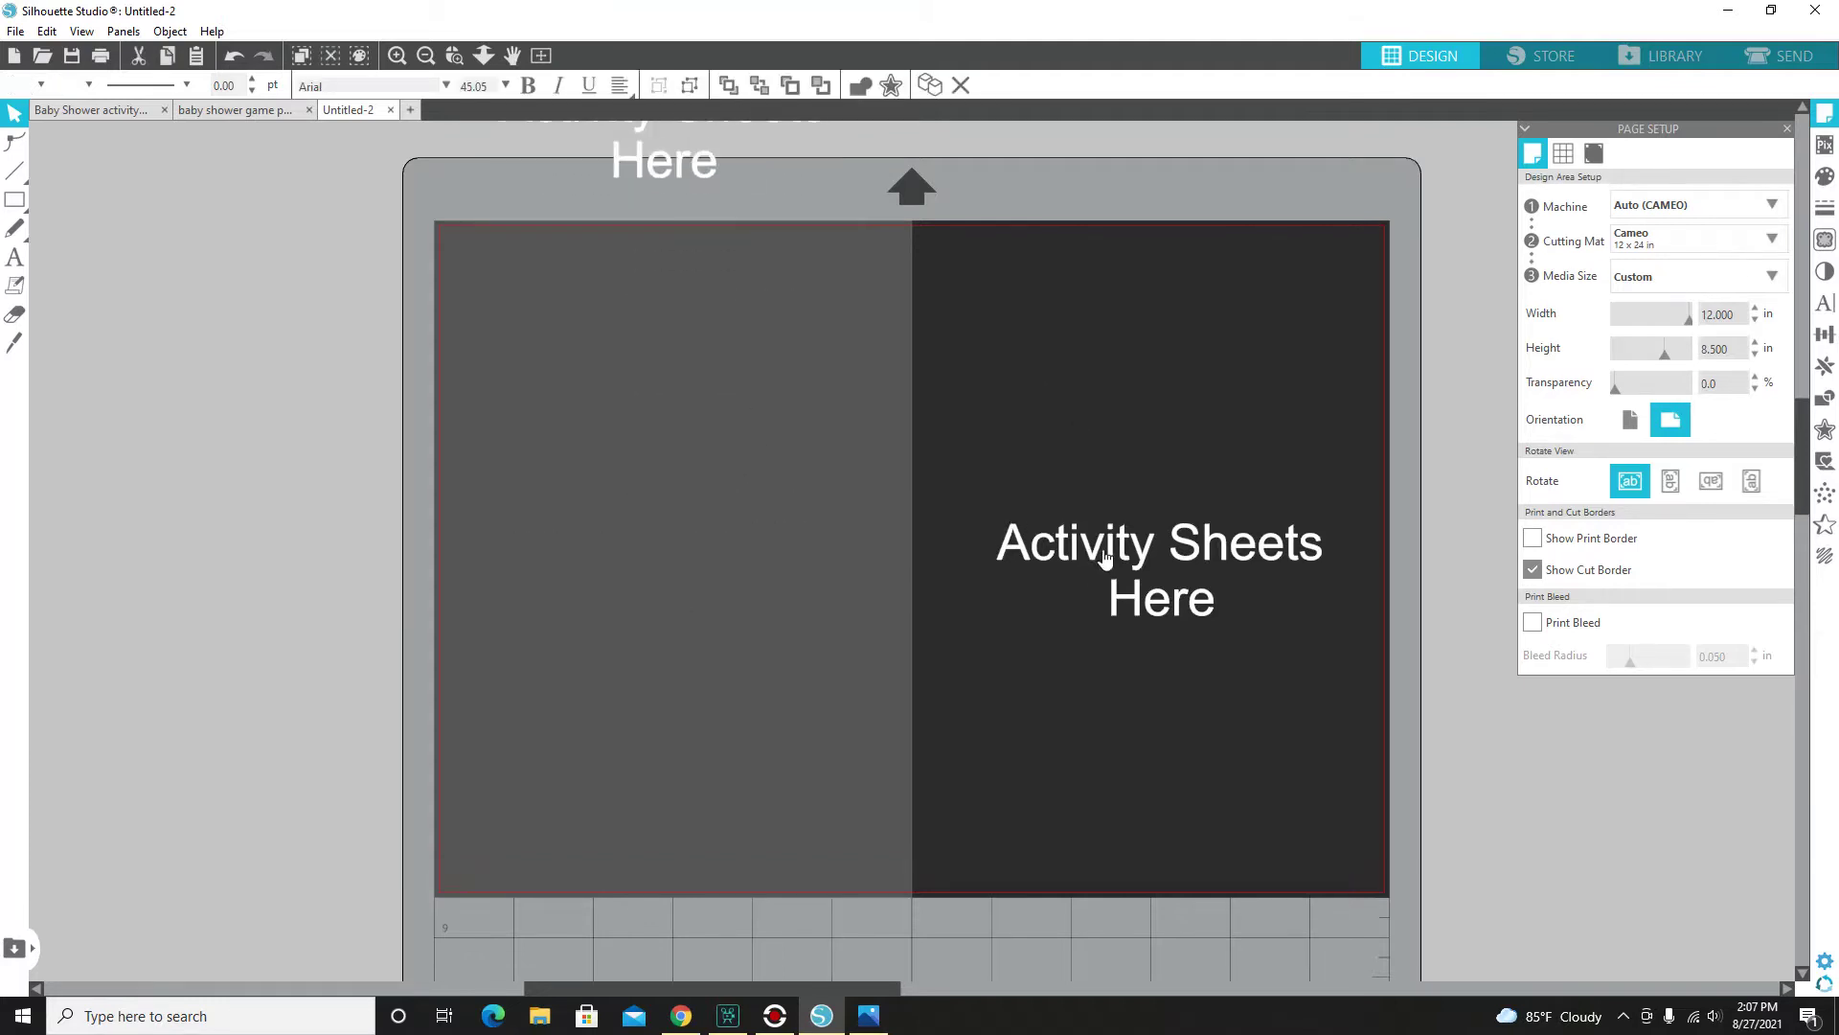
Step: Move the right 'Activity Sheets Here' label up beside the left one, then check the Etsy downloads
{"action": "left_click_drag", "start_coordinate": [1102, 613], "coordinate": [1082, 195]}
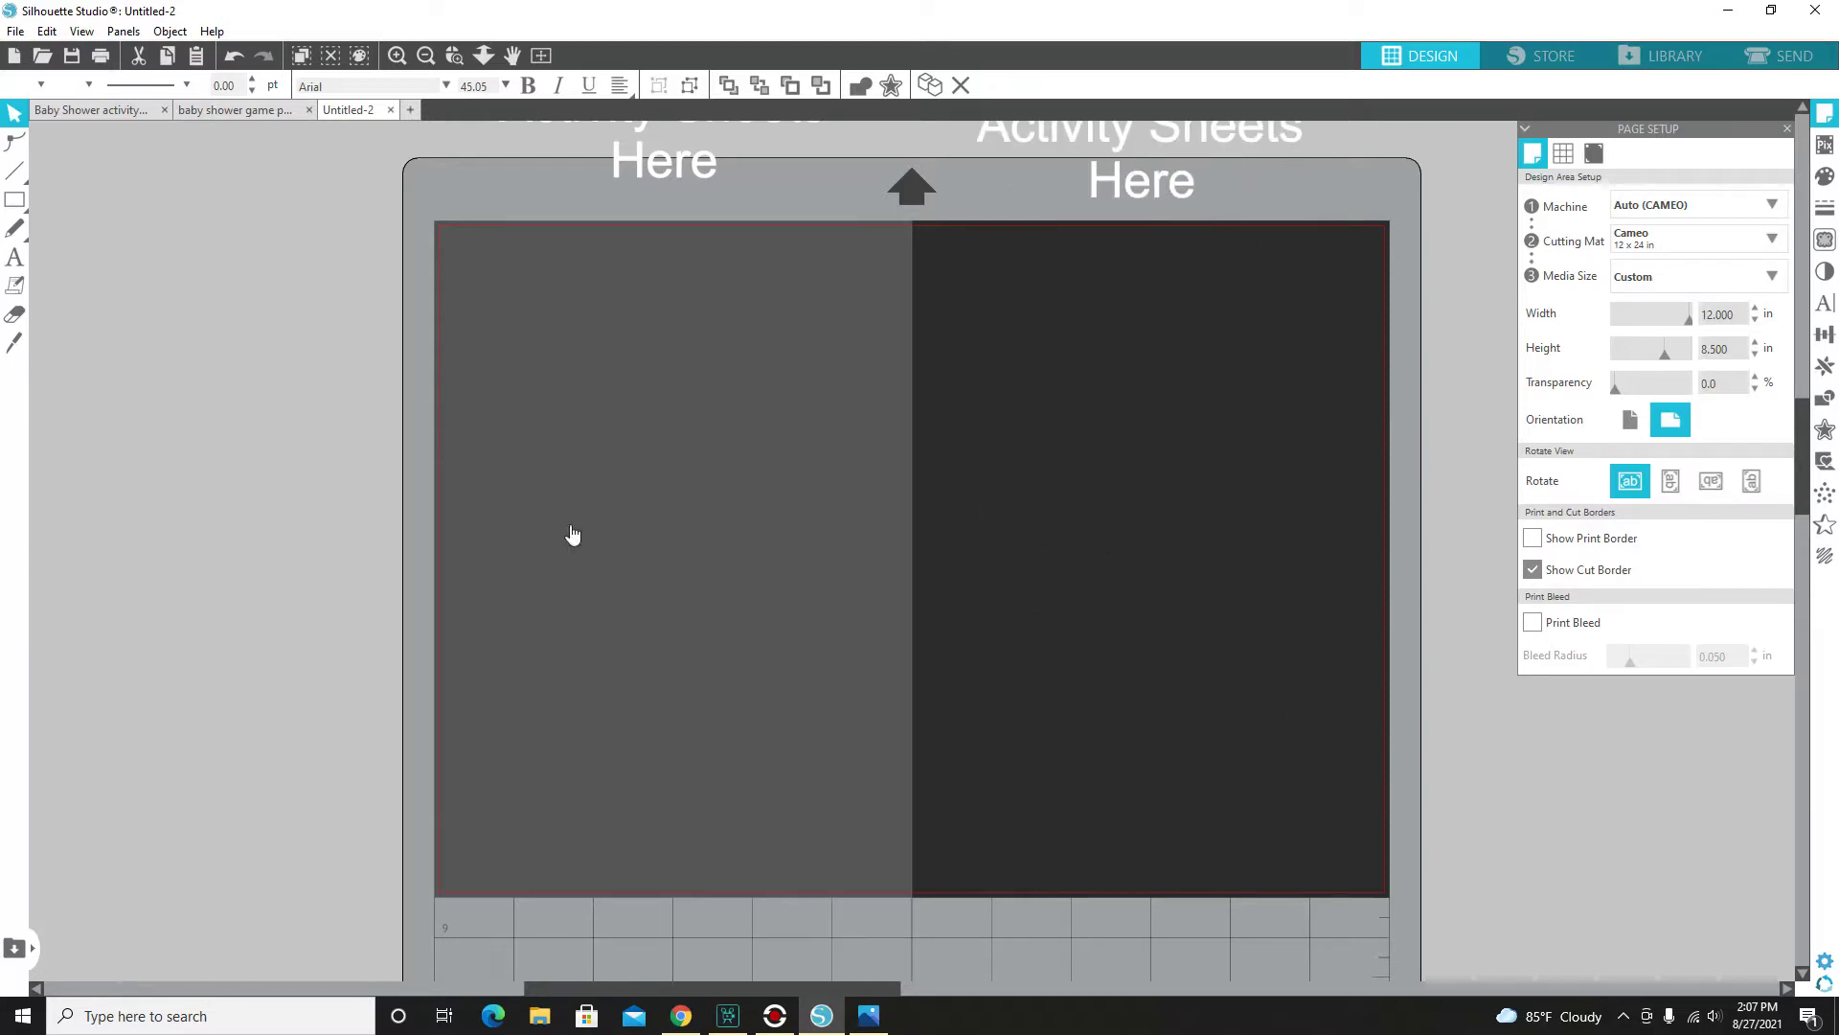
{"action": "left_click", "coordinate": [666, 625]}
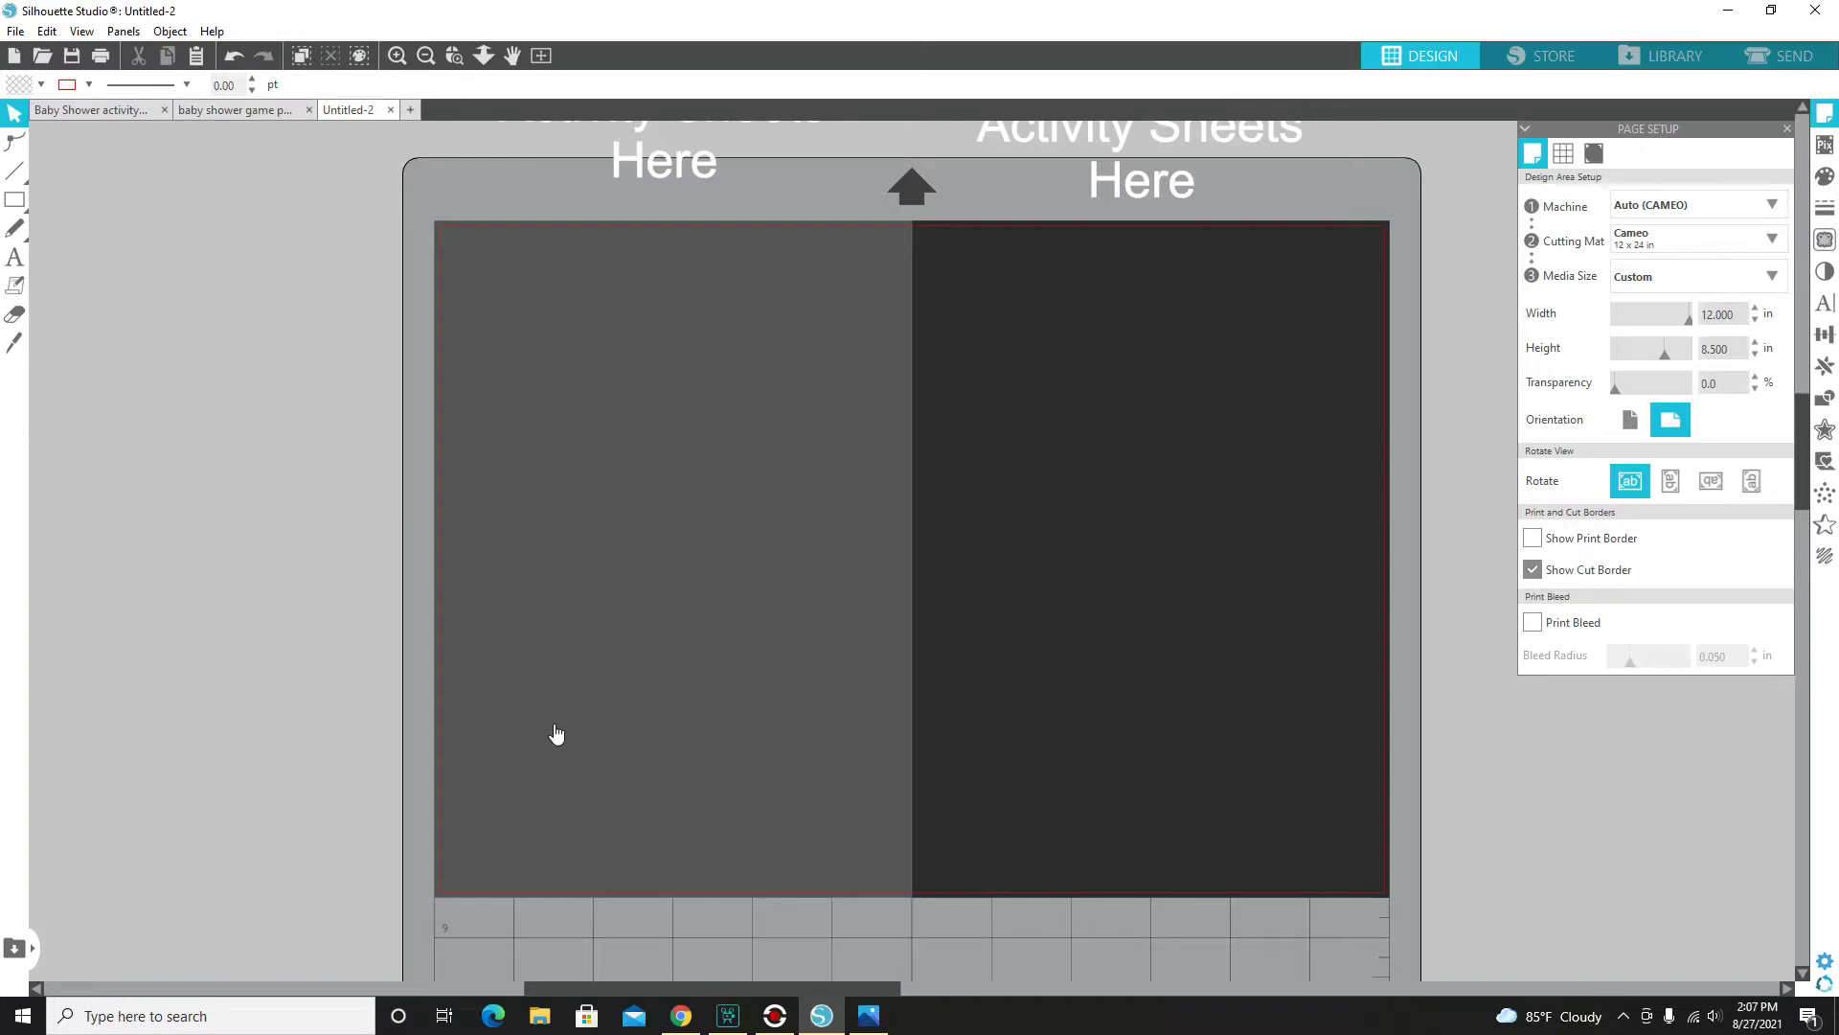
{"action": "left_click", "coordinate": [681, 1017]}
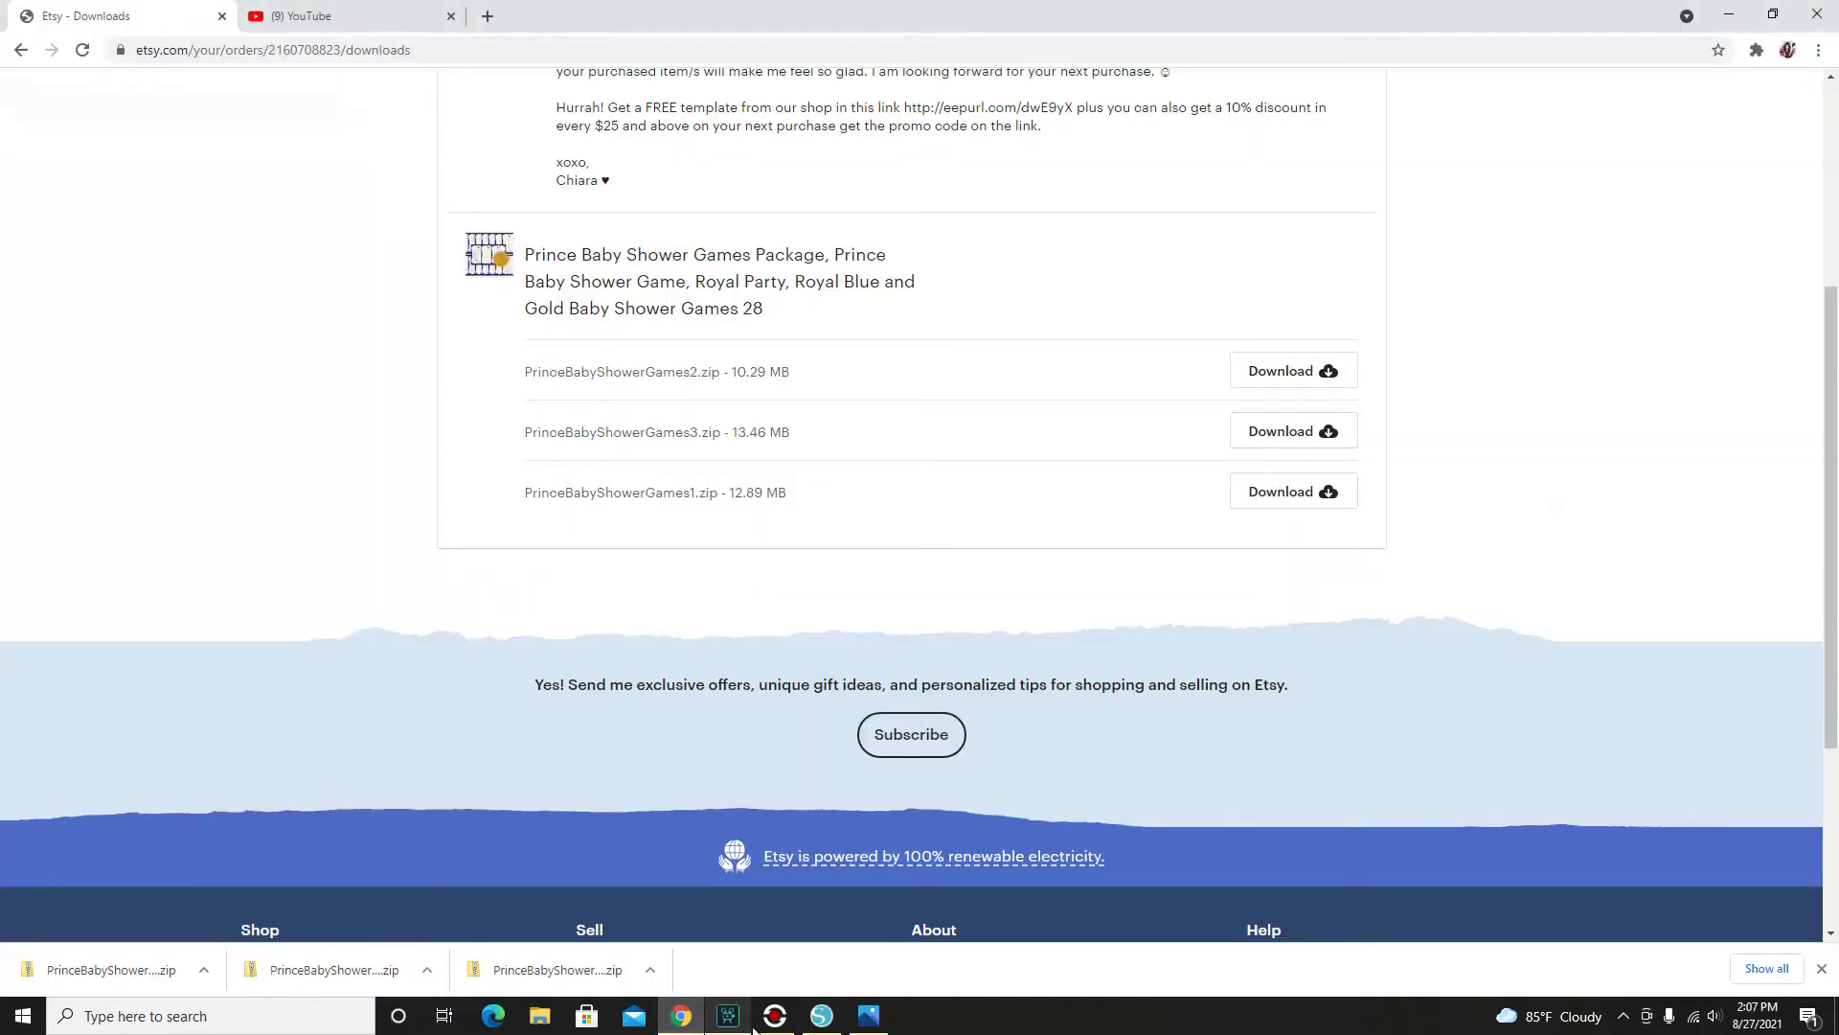
{"action": "left_click", "coordinate": [822, 1017]}
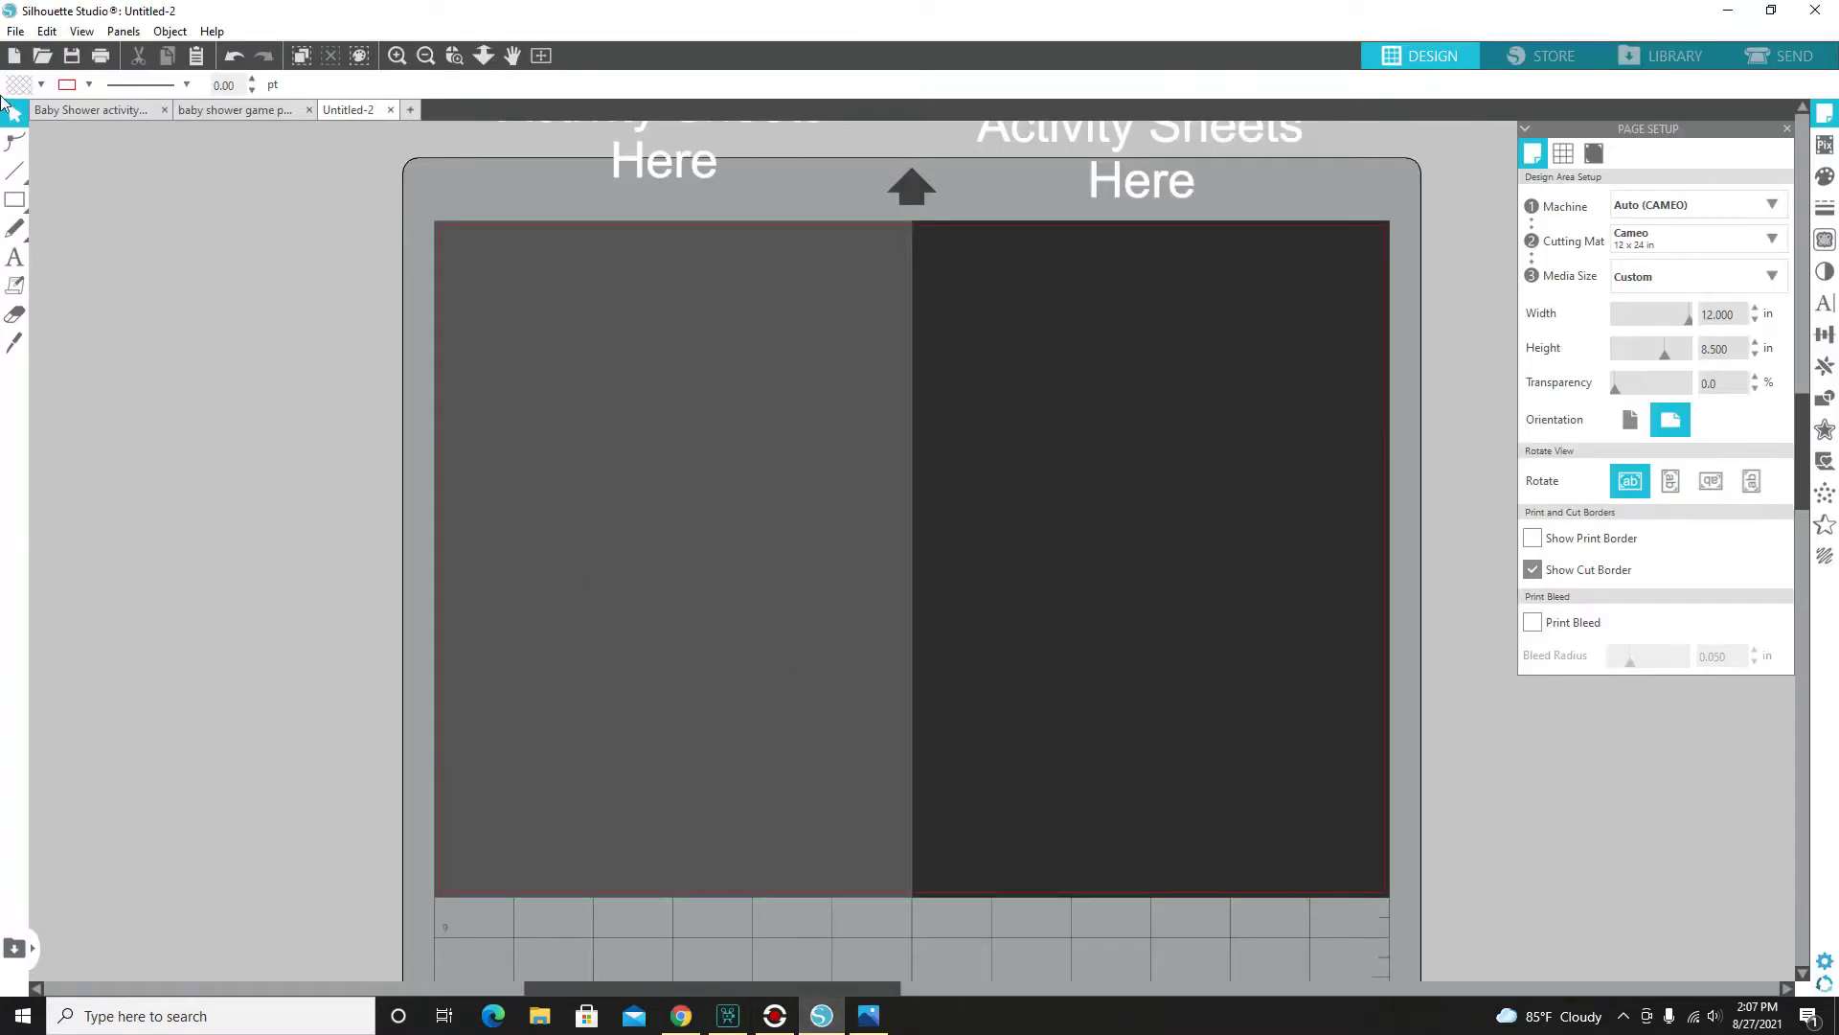
Step: Import baby shower game 1 through 8 from Downloads via File > Library > Import to Library
{"action": "left_click", "coordinate": [14, 31]}
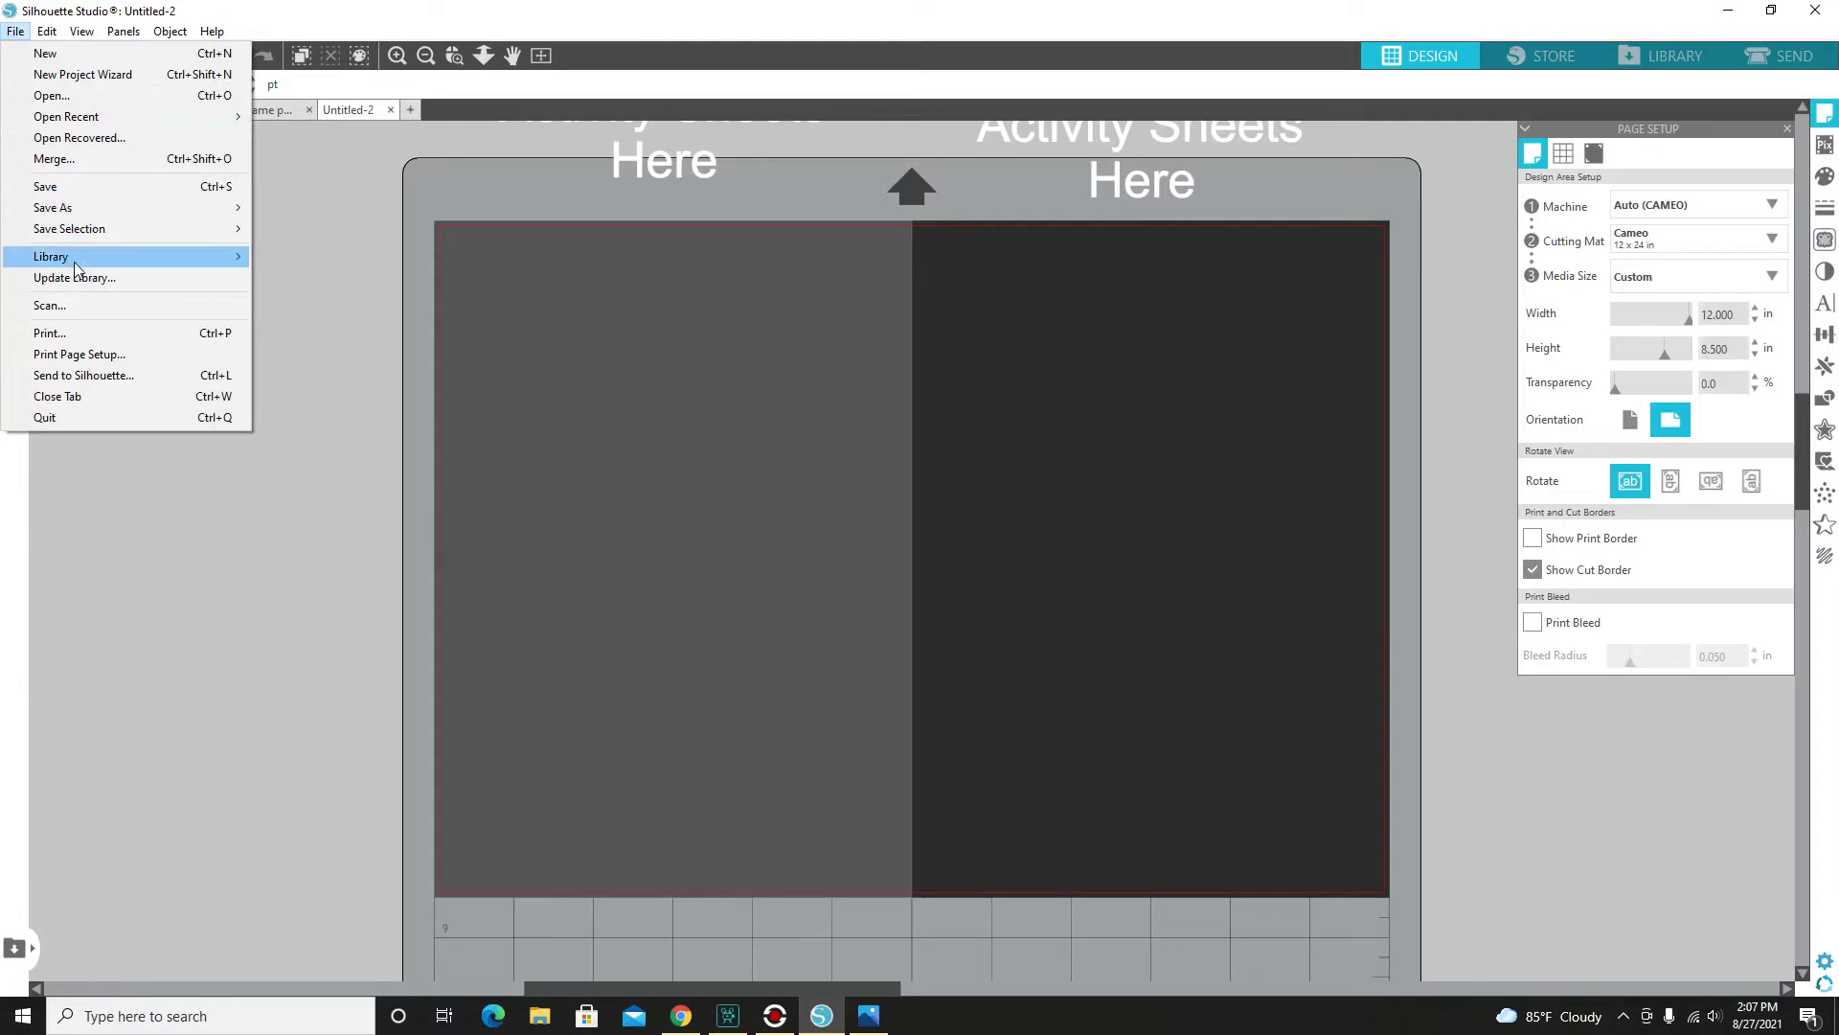
{"action": "mouse_move", "coordinate": [100, 257]}
{"action": "left_click", "coordinate": [319, 312]}
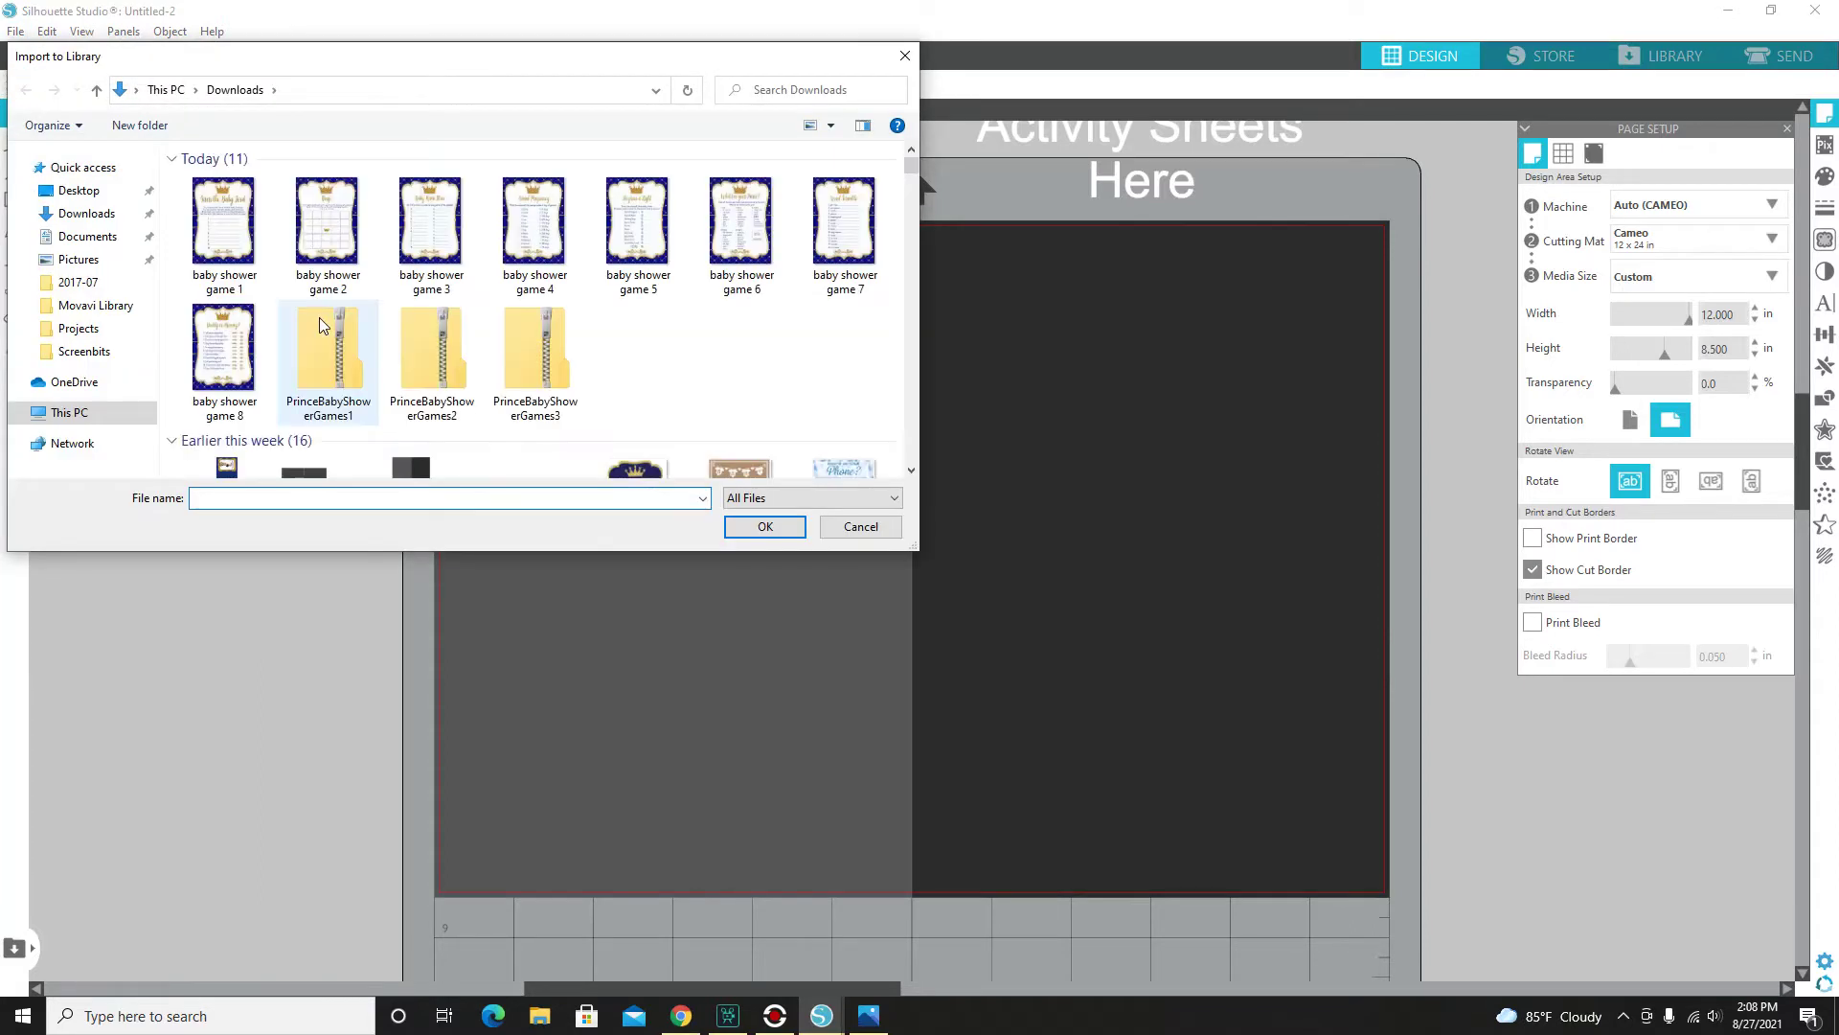
{"action": "left_click", "coordinate": [219, 251]}
{"action": "left_click", "coordinate": [327, 239], "text": "ctrl"}
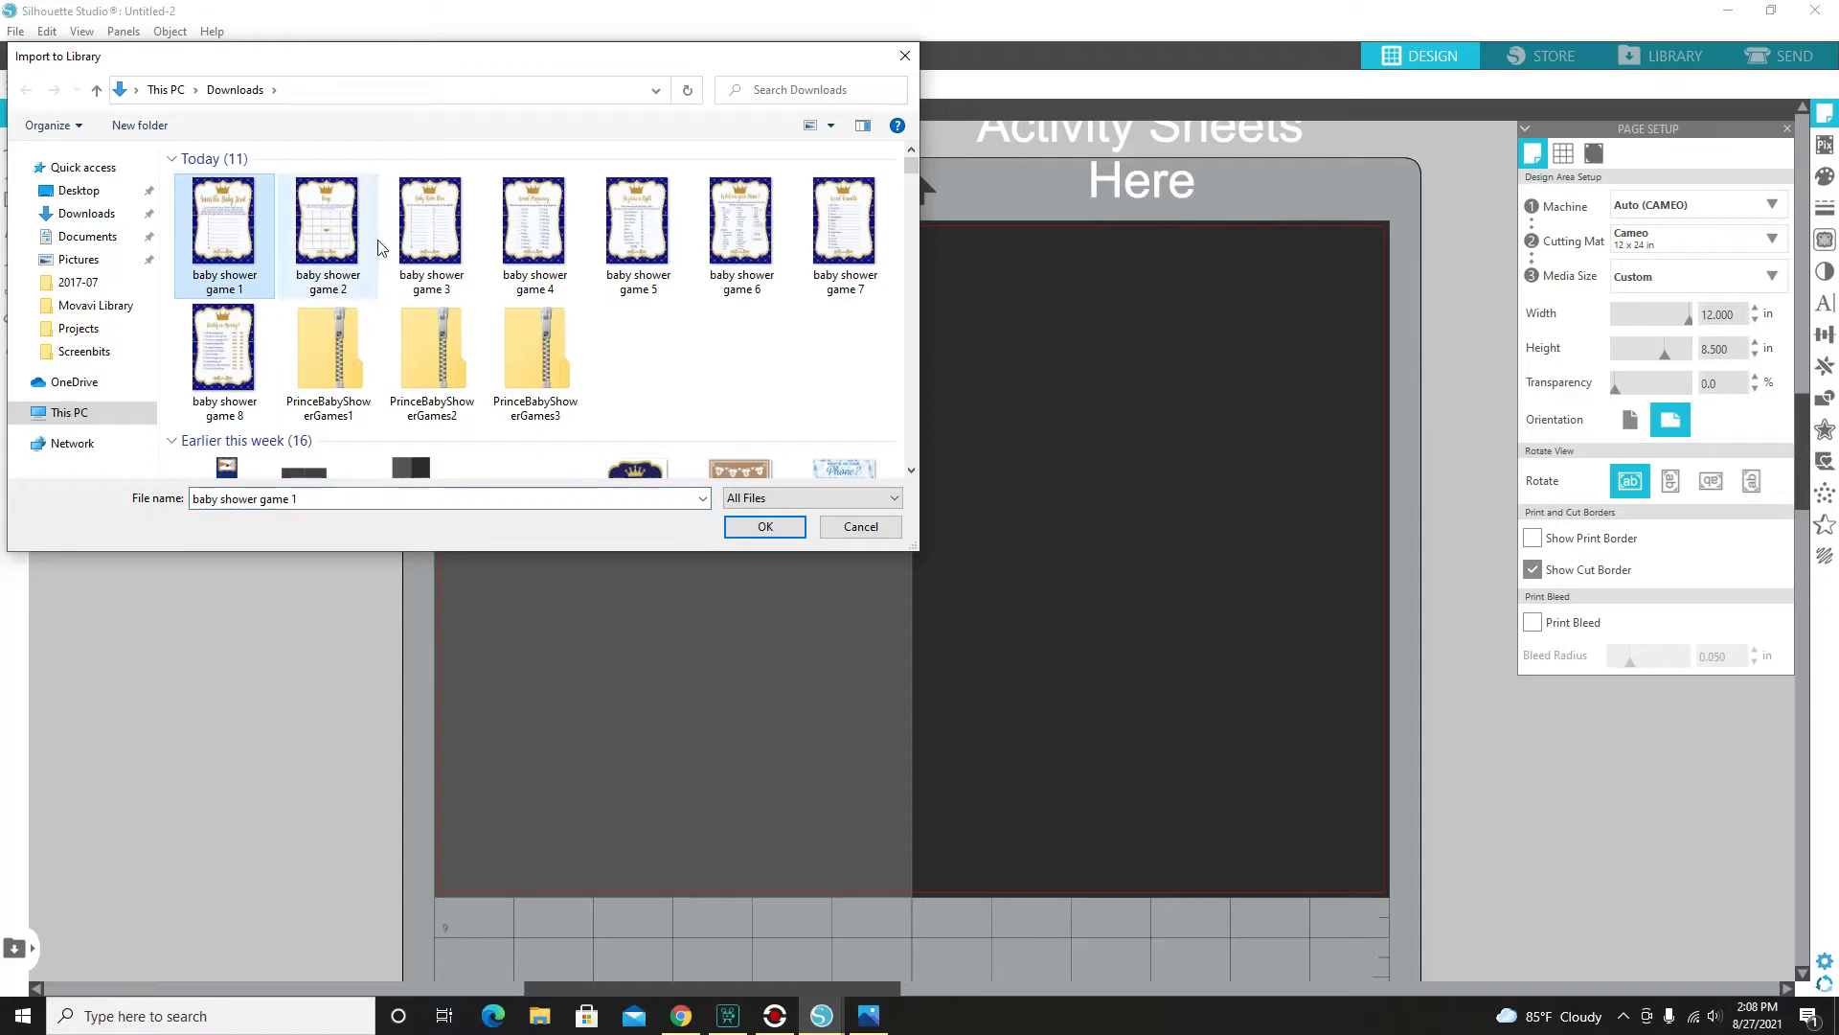
{"action": "left_click", "coordinate": [430, 240], "text": "ctrl"}
{"action": "left_click", "coordinate": [533, 230], "text": "ctrl"}
{"action": "left_click", "coordinate": [637, 230], "text": "ctrl"}
{"action": "left_click", "coordinate": [740, 230], "text": "ctrl"}
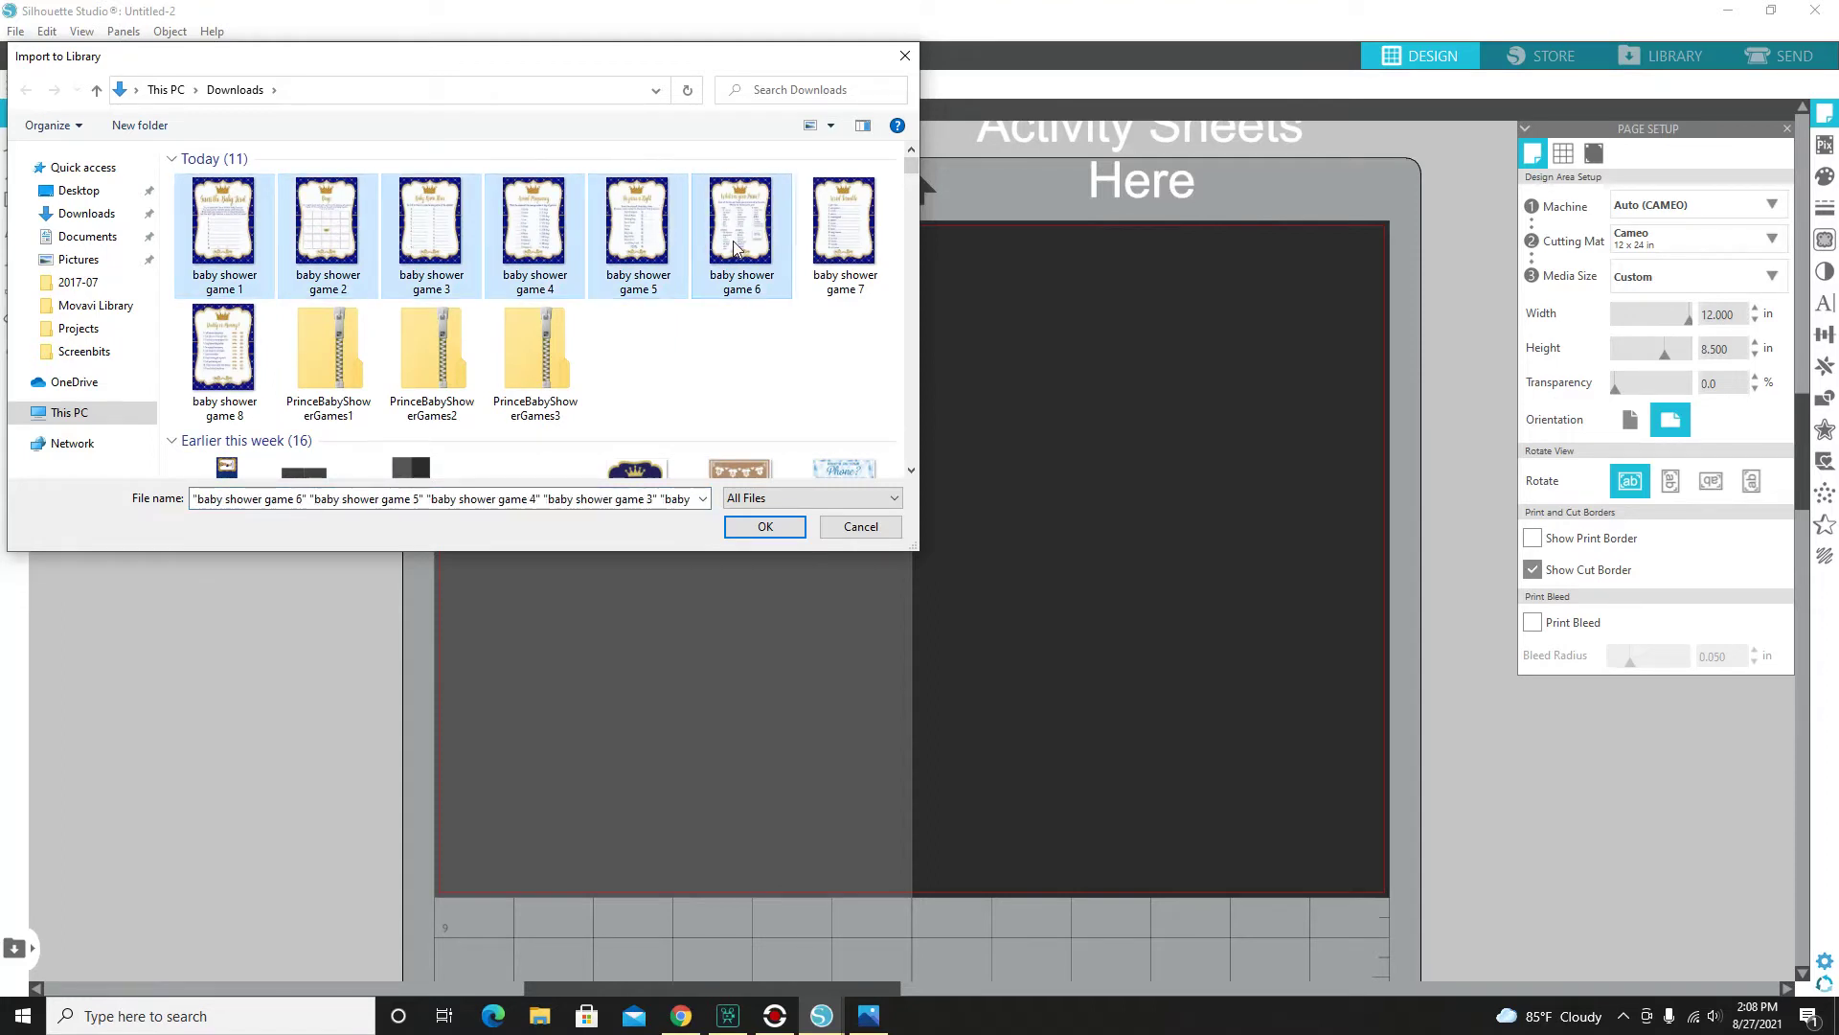
{"action": "left_click", "coordinate": [844, 229], "text": "ctrl"}
{"action": "left_click", "coordinate": [236, 371], "text": "ctrl"}
{"action": "left_click", "coordinate": [753, 529]}
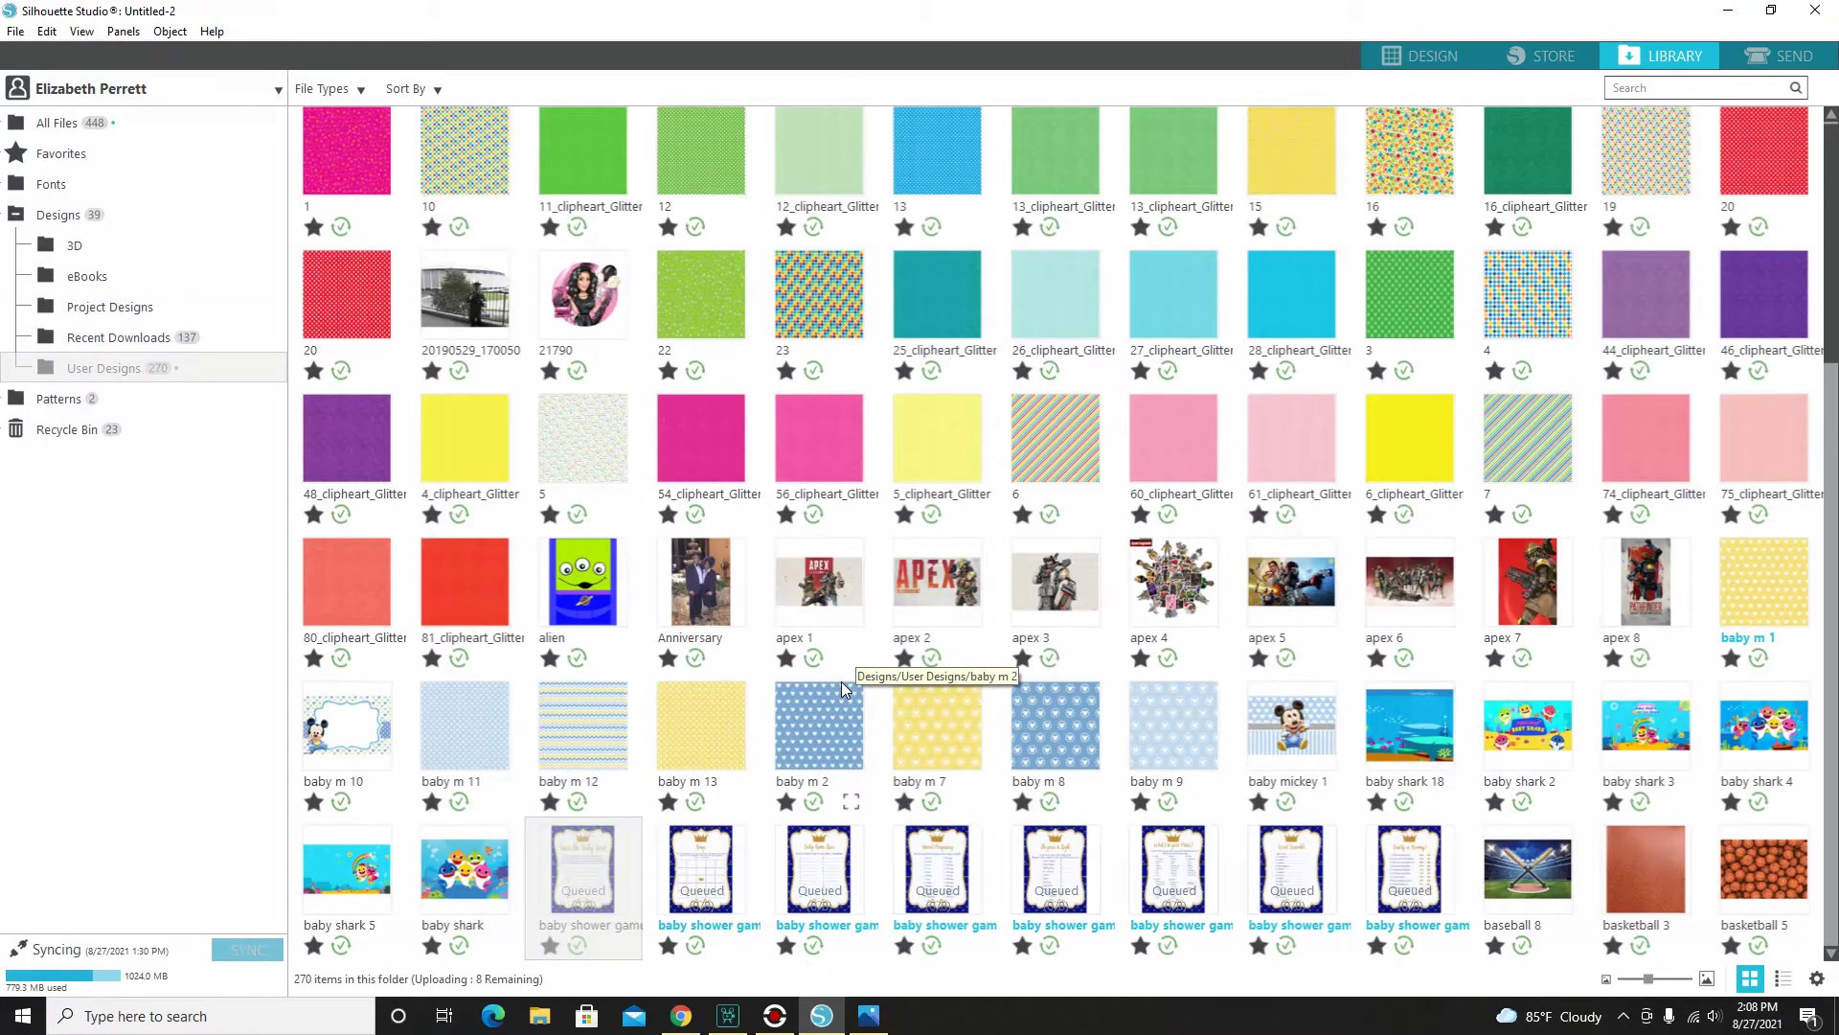
{"action": "left_click", "coordinate": [1432, 60]}
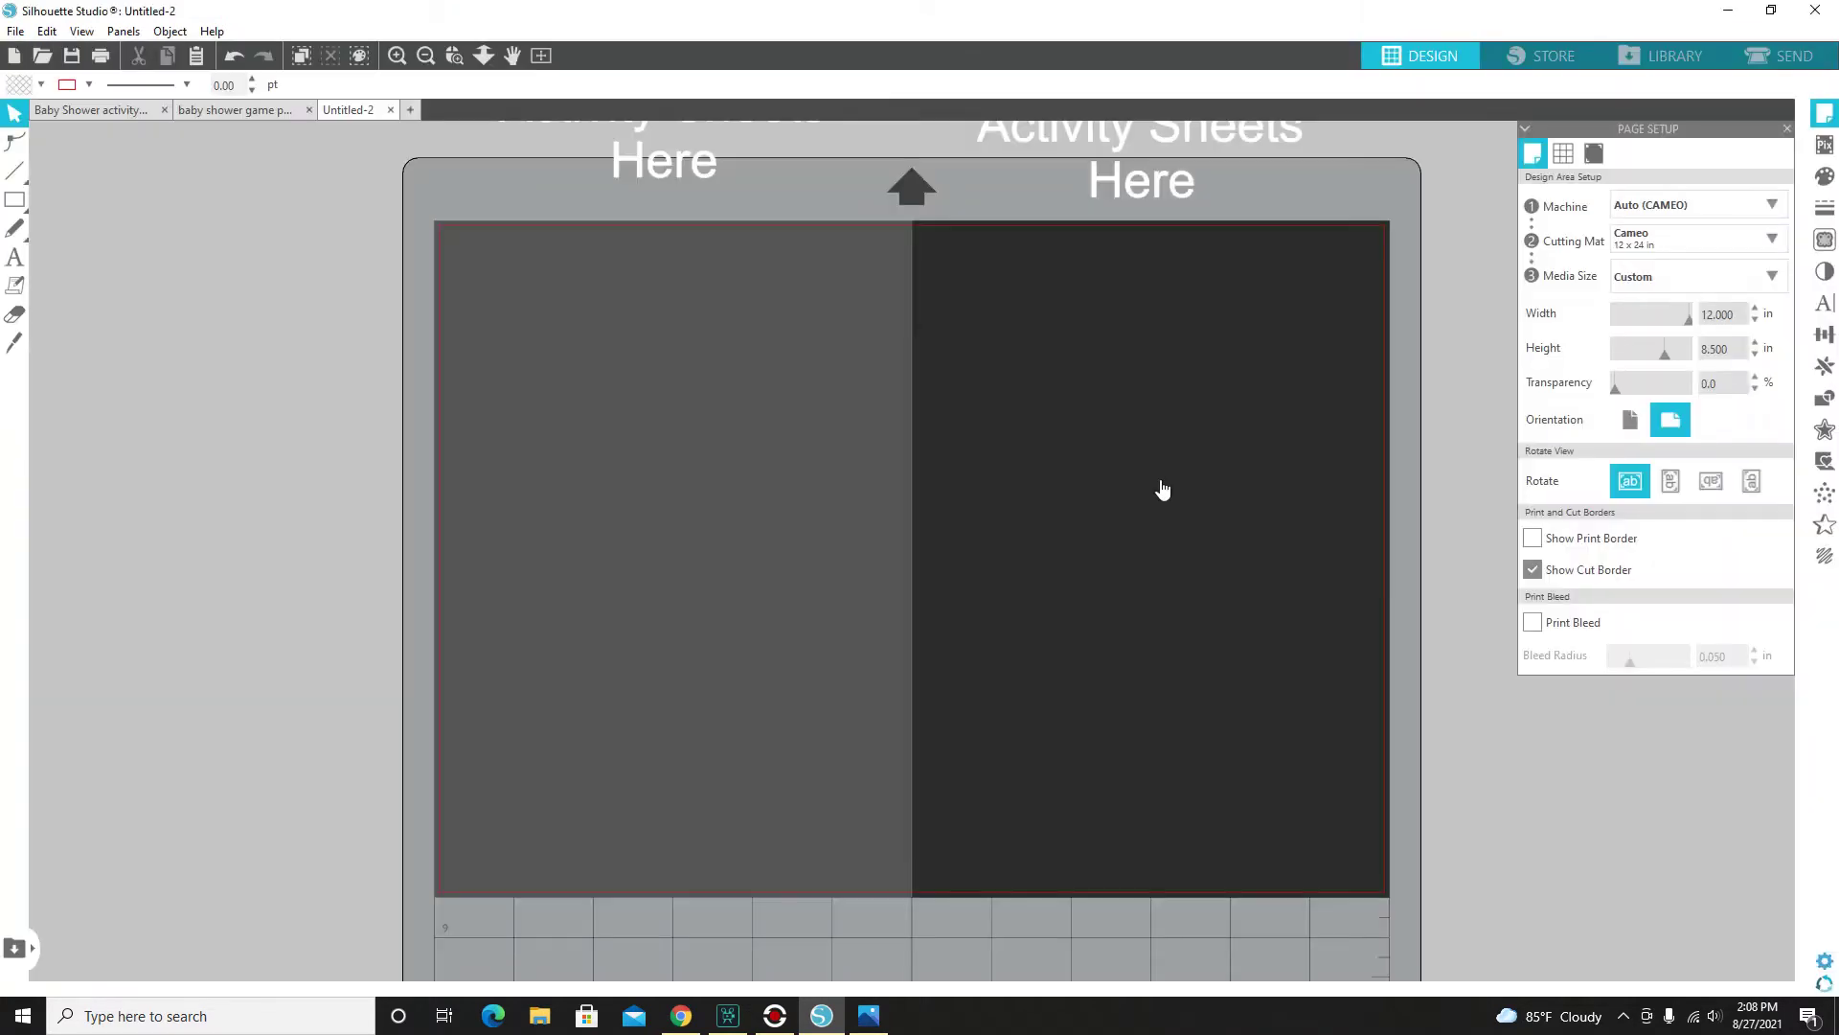
Step: Place the Bingo sheet in the left panel and Guess the Baby Food in the right from the library
{"action": "left_click", "coordinate": [1670, 55]}
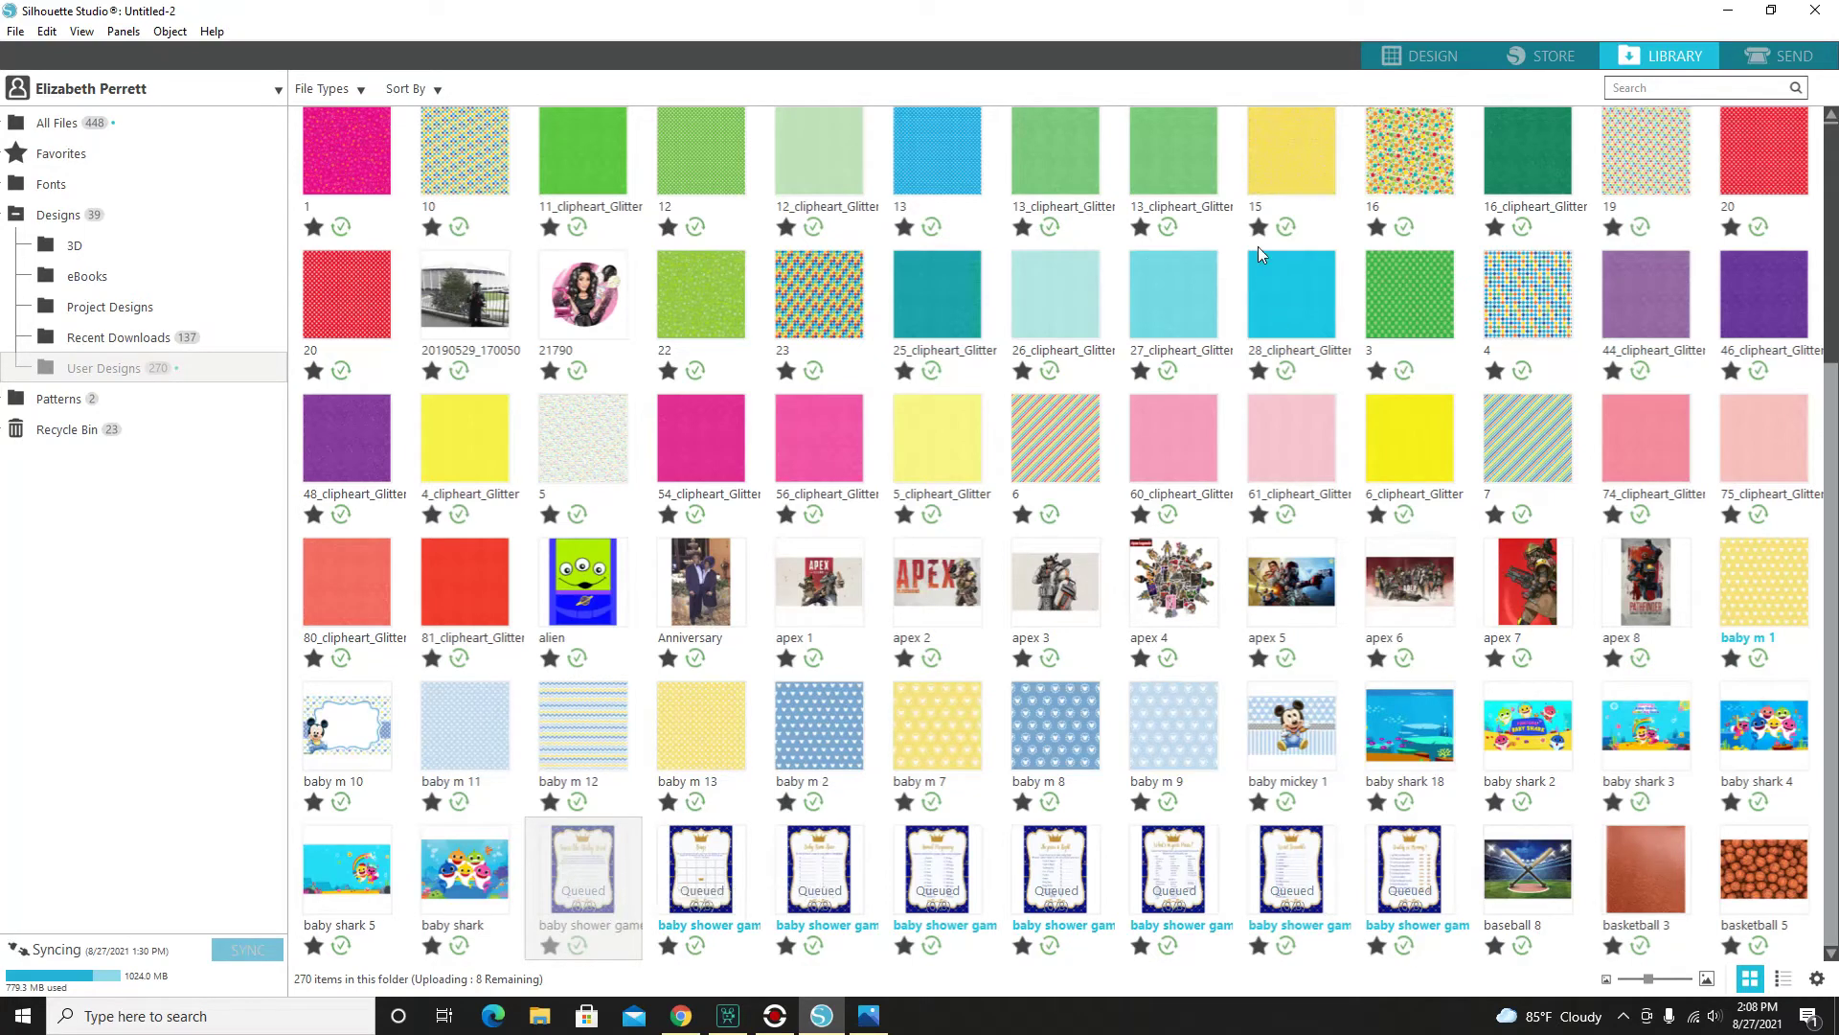
{"action": "left_click", "coordinate": [1422, 57]}
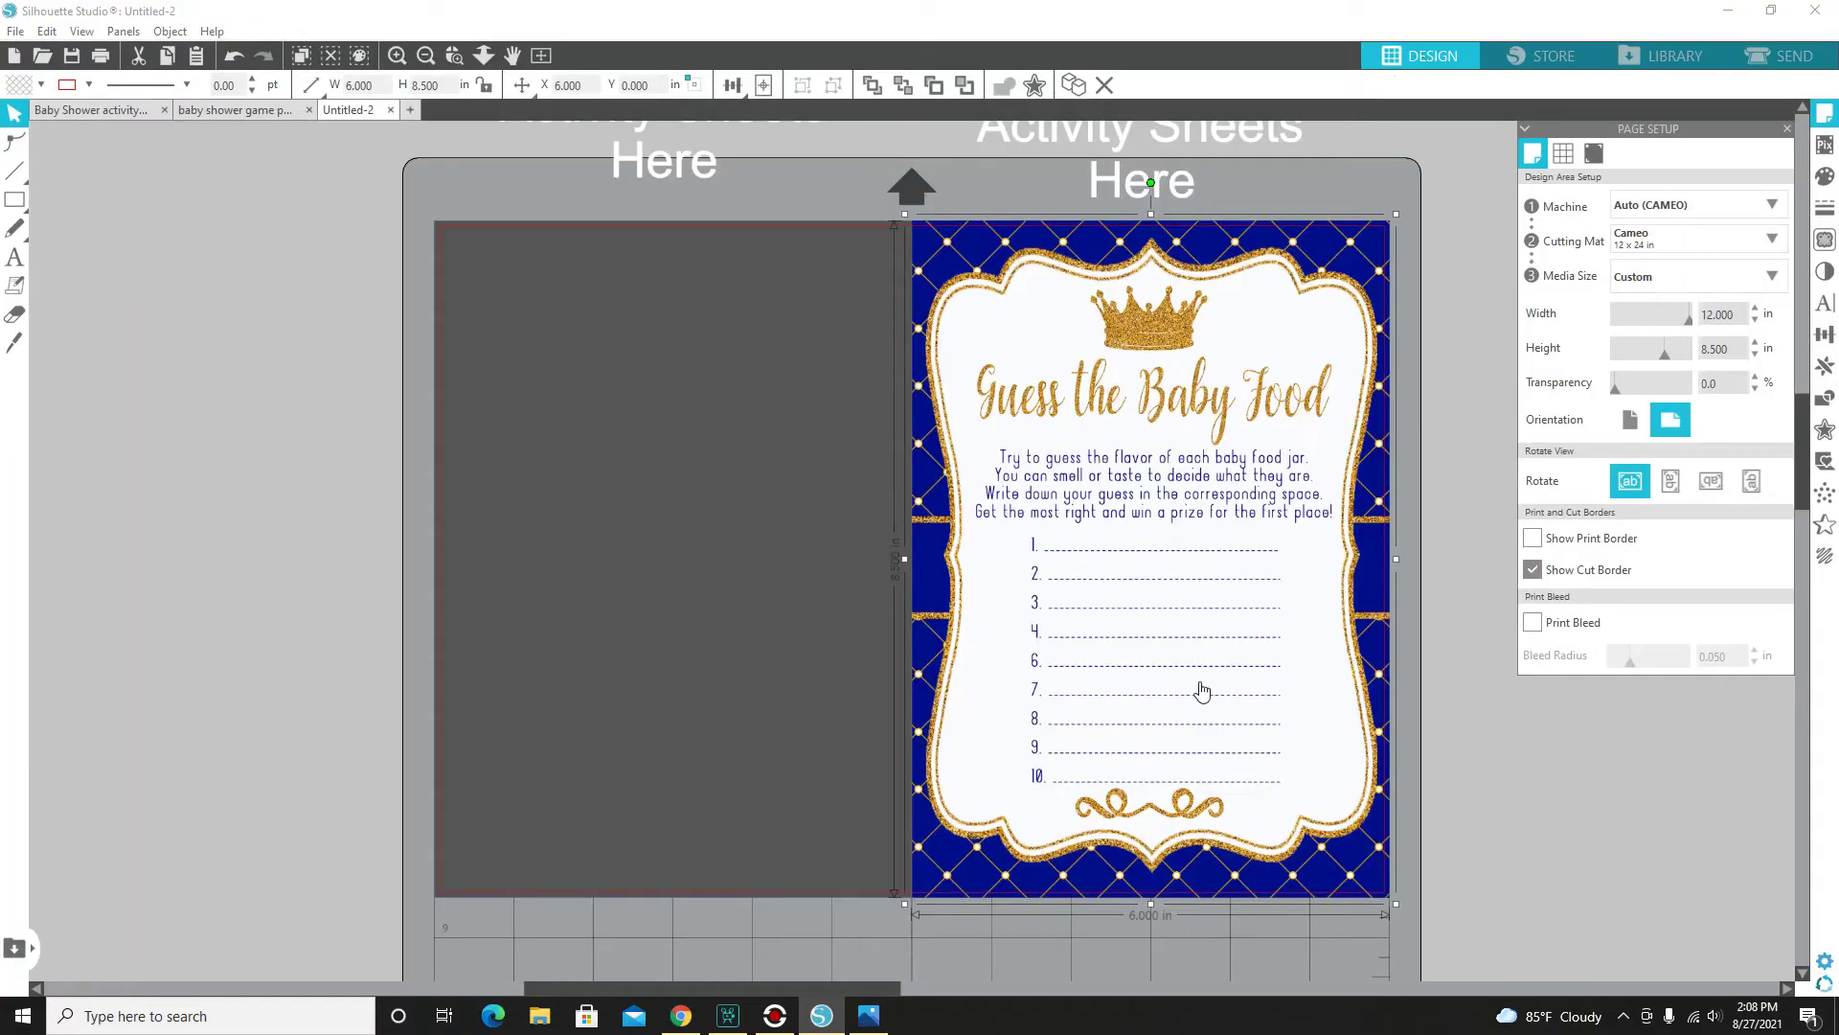
{"action": "left_click", "coordinate": [788, 571]}
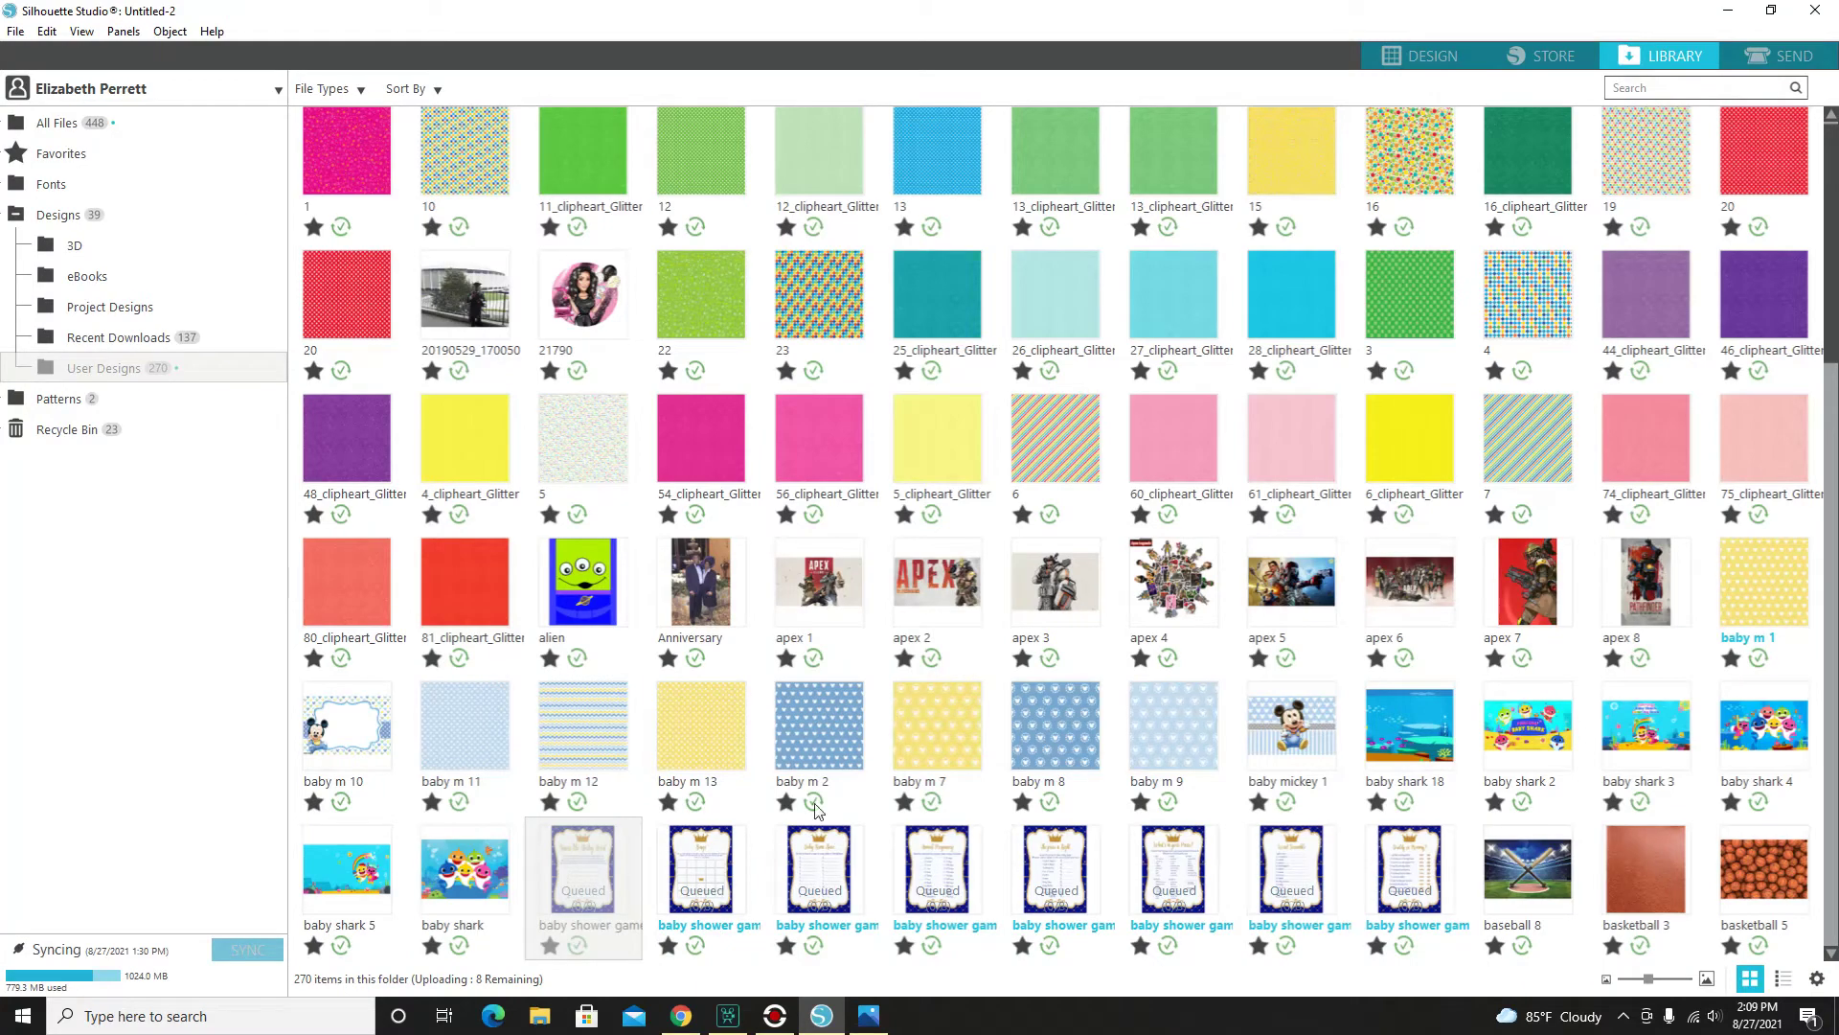
{"action": "left_click", "coordinate": [1447, 60]}
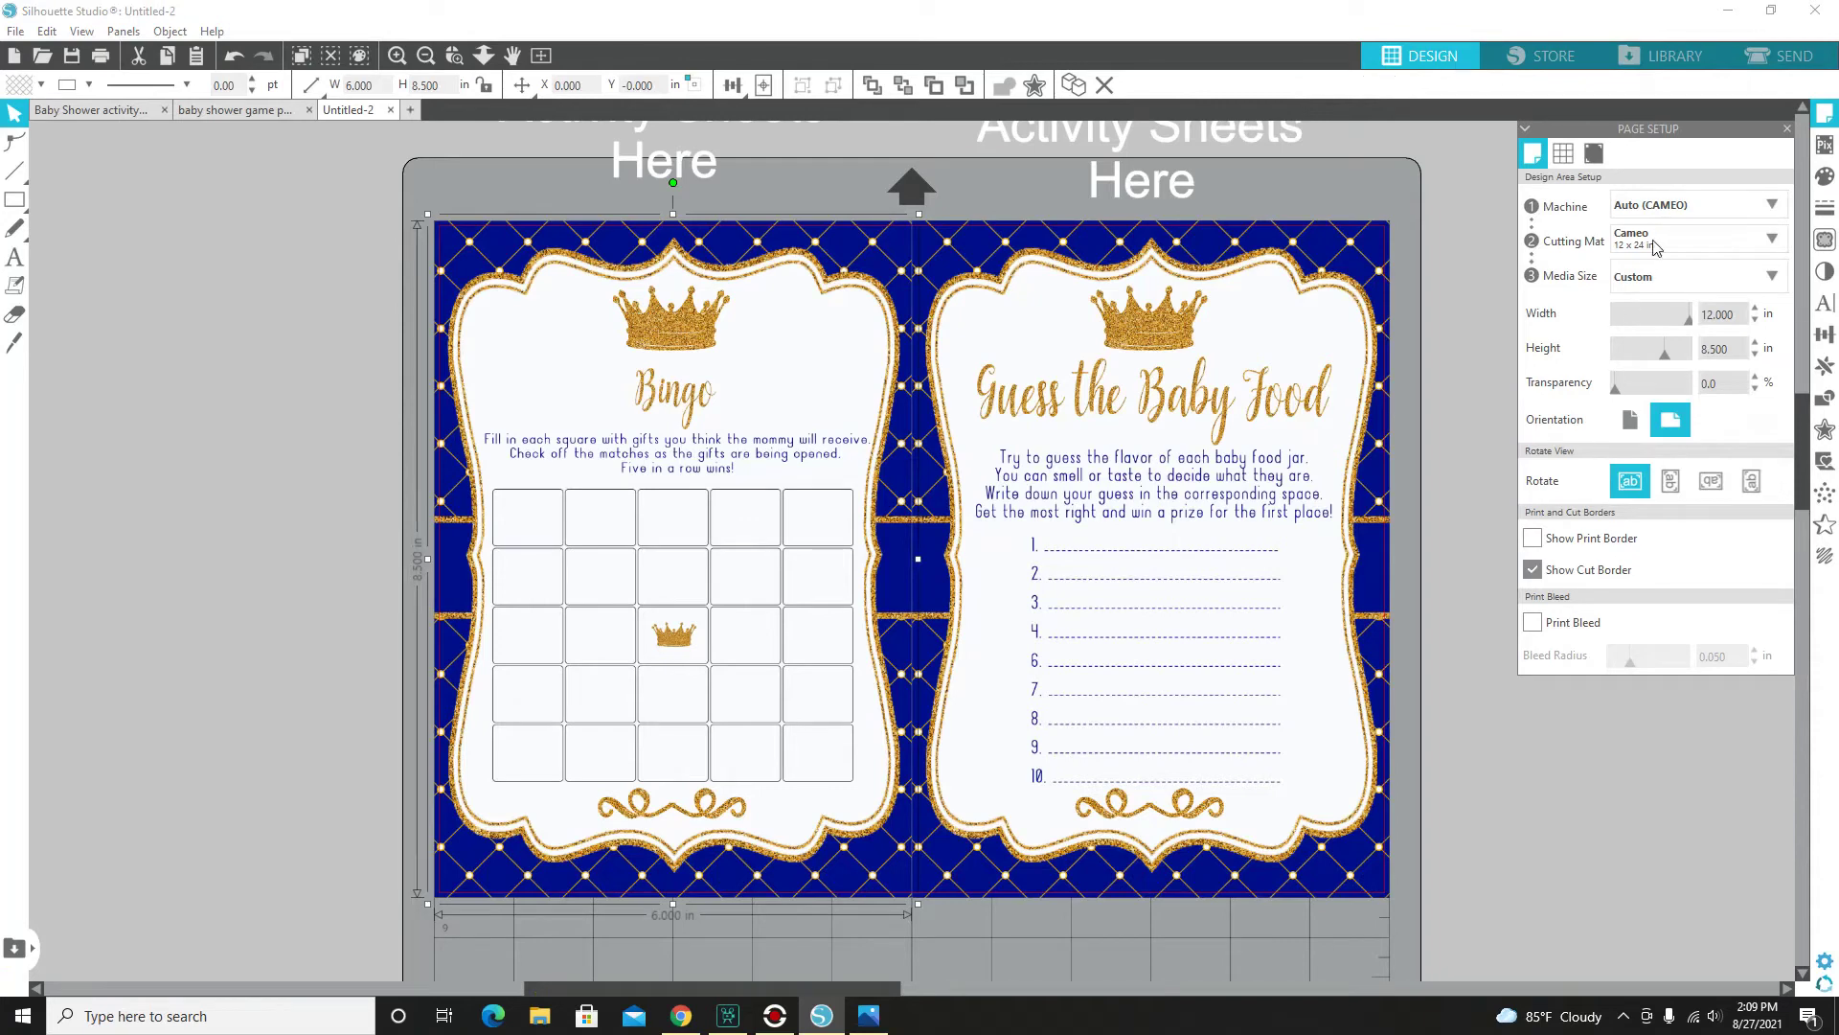
Step: Show the Line Style panel's Line Color swatches, then select both activity sheets on the mat
{"action": "left_click", "coordinate": [1825, 207]}
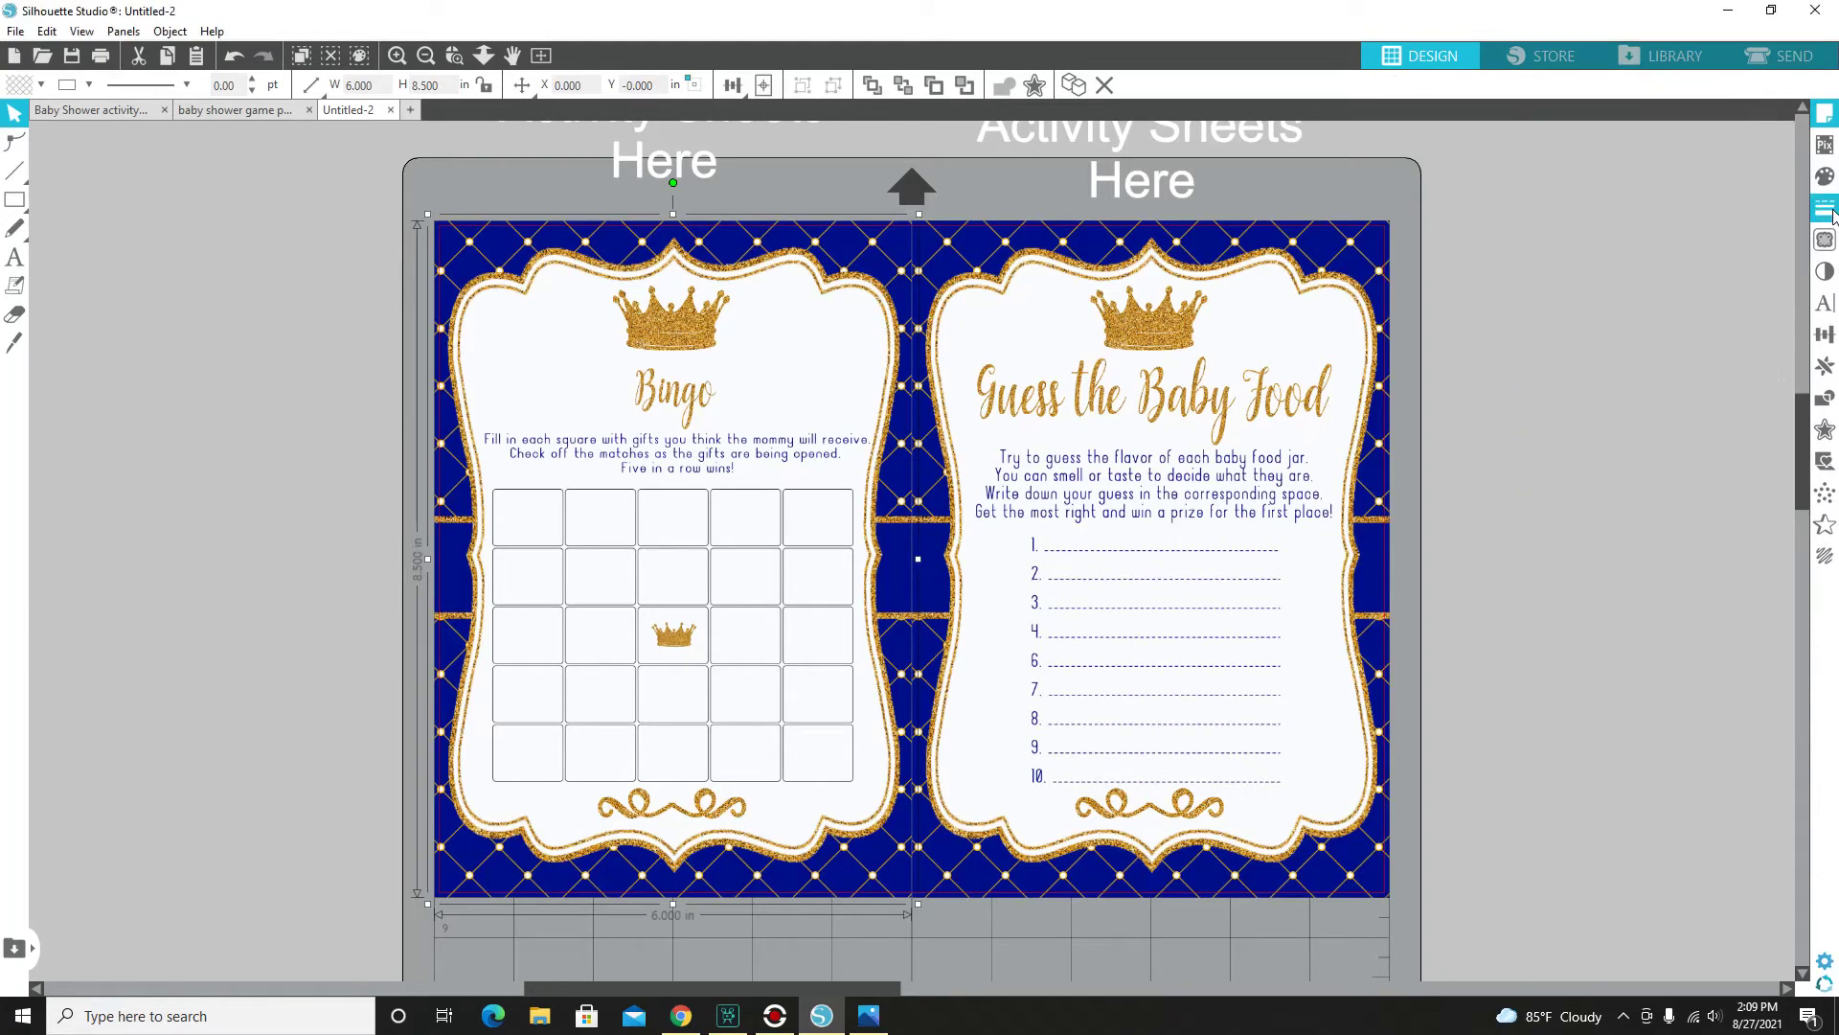
{"action": "left_click", "coordinate": [1564, 153]}
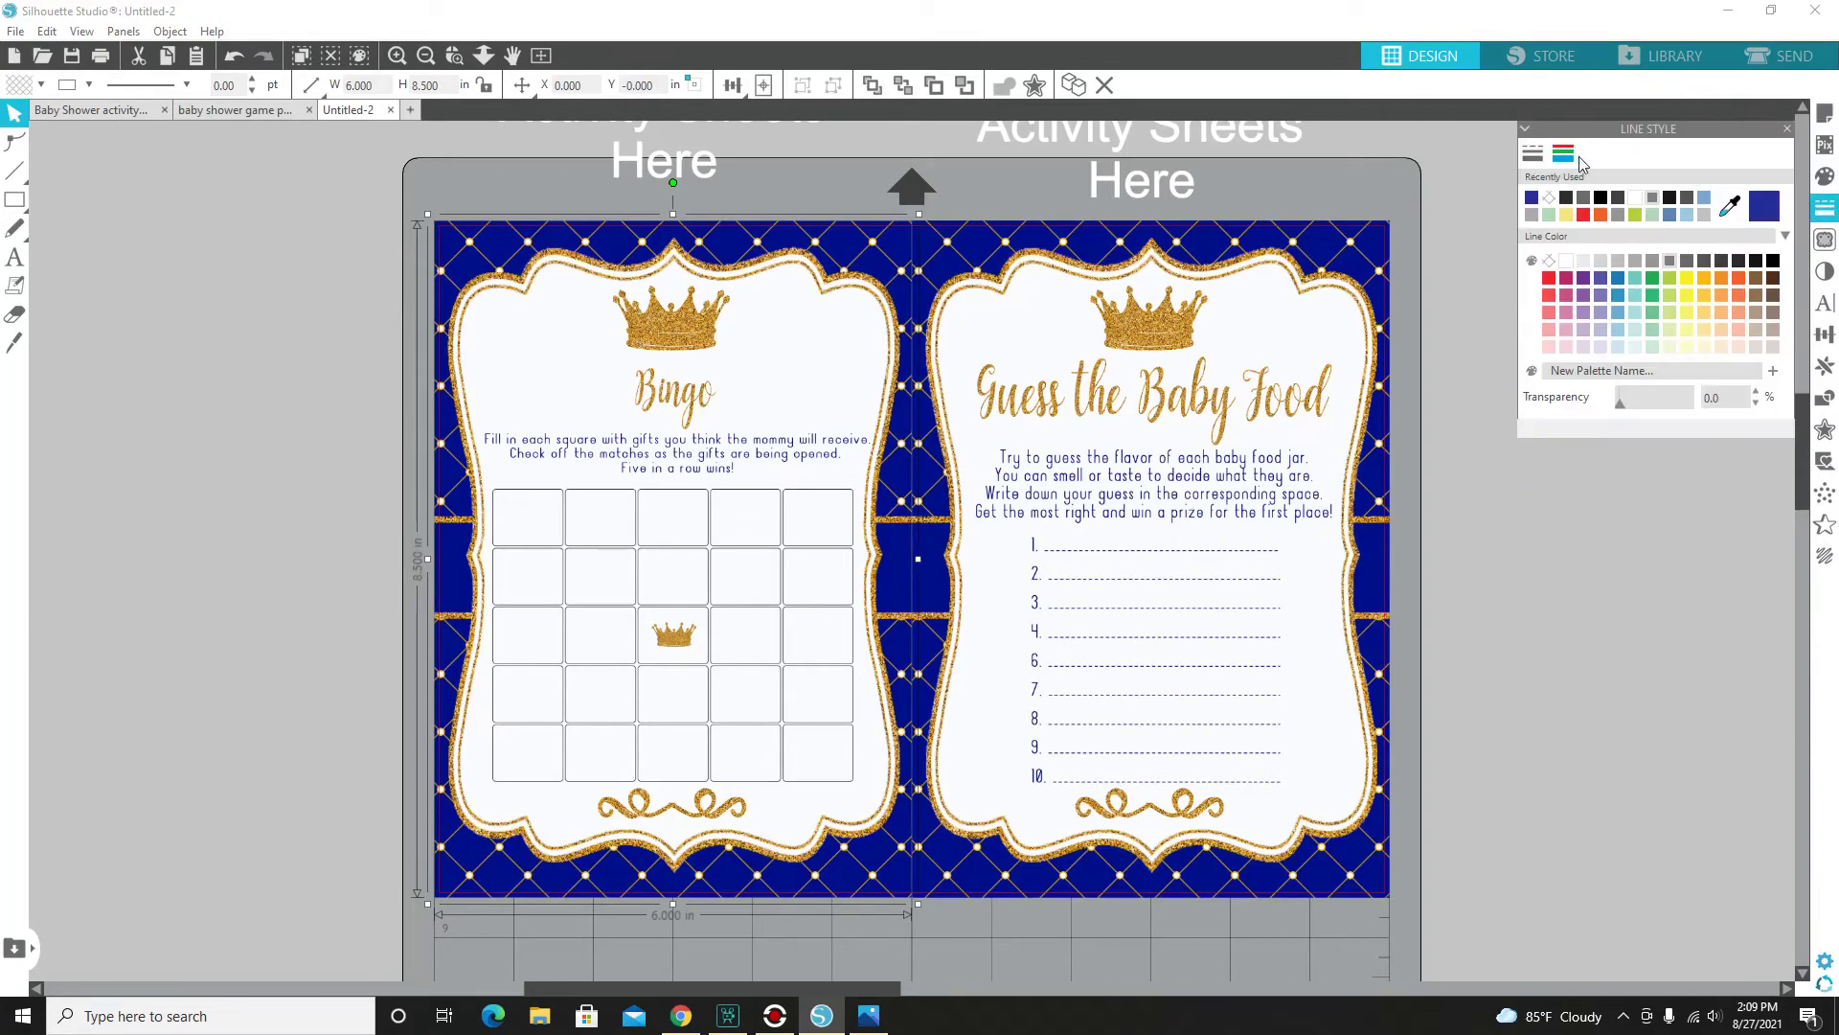
{"action": "left_click", "coordinate": [1499, 658]}
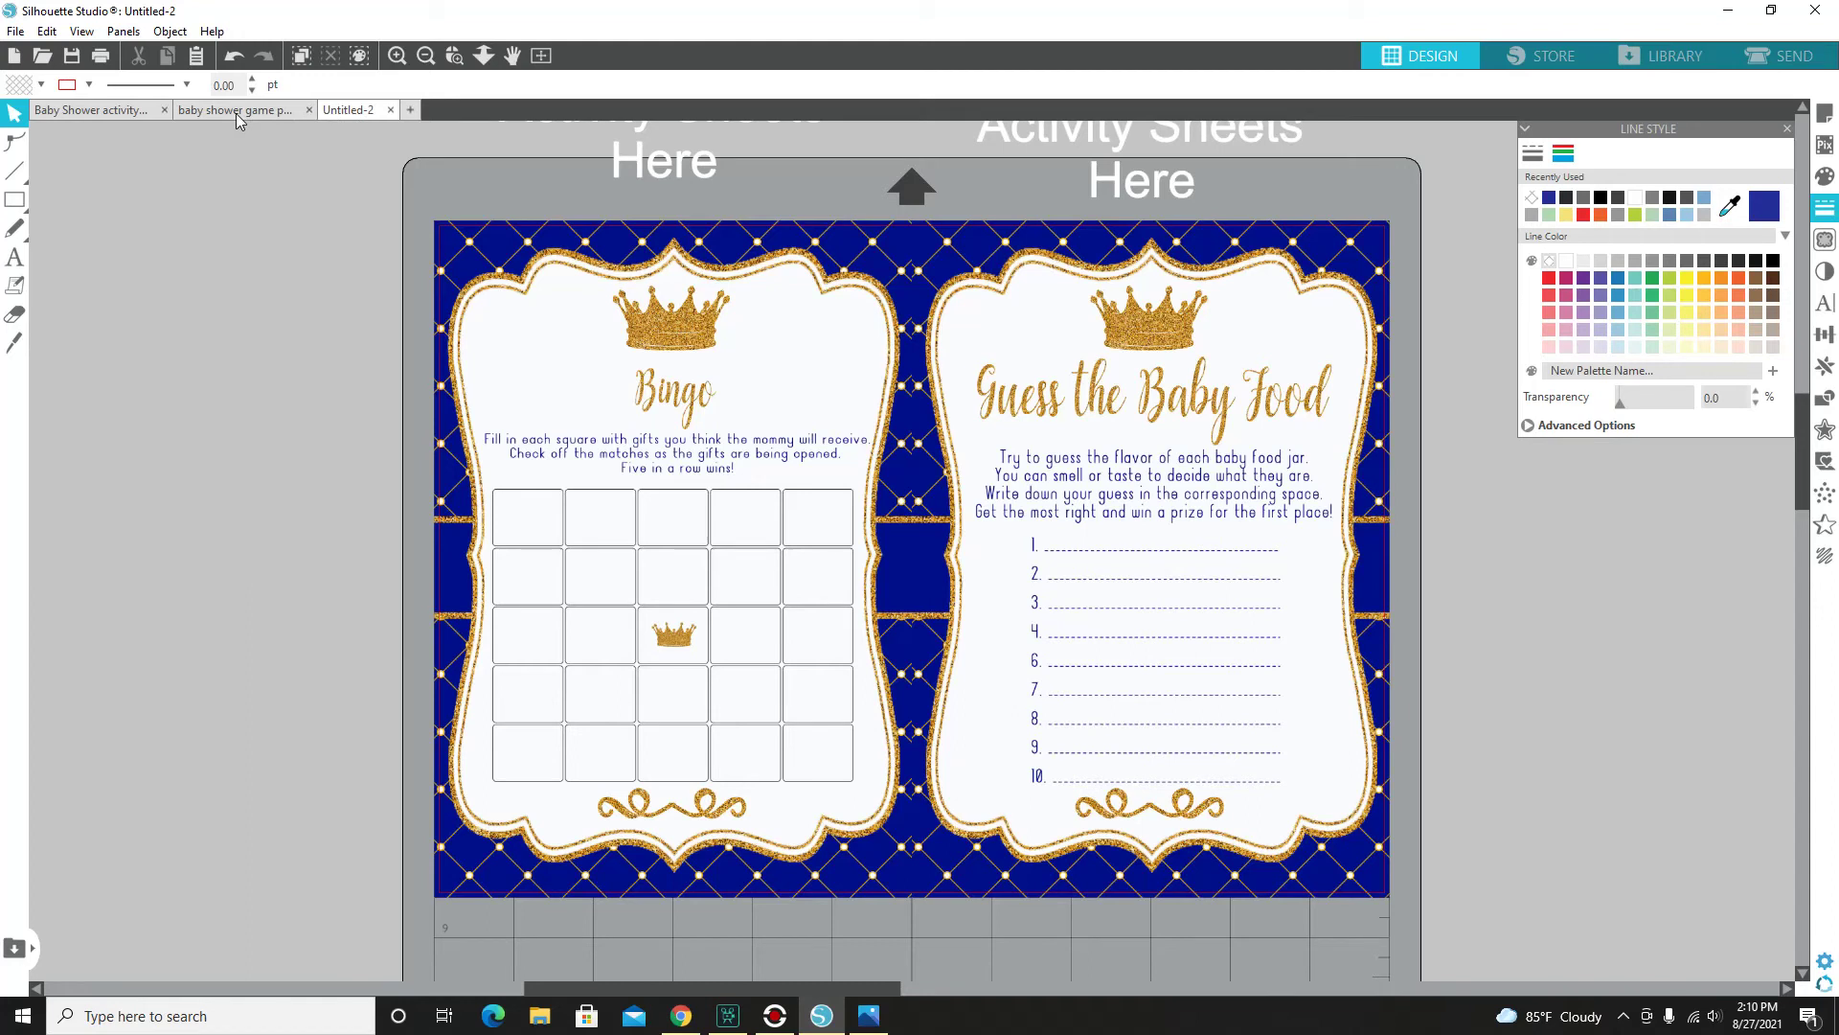
{"action": "left_click_drag", "start_coordinate": [399, 194], "coordinate": [1418, 533]}
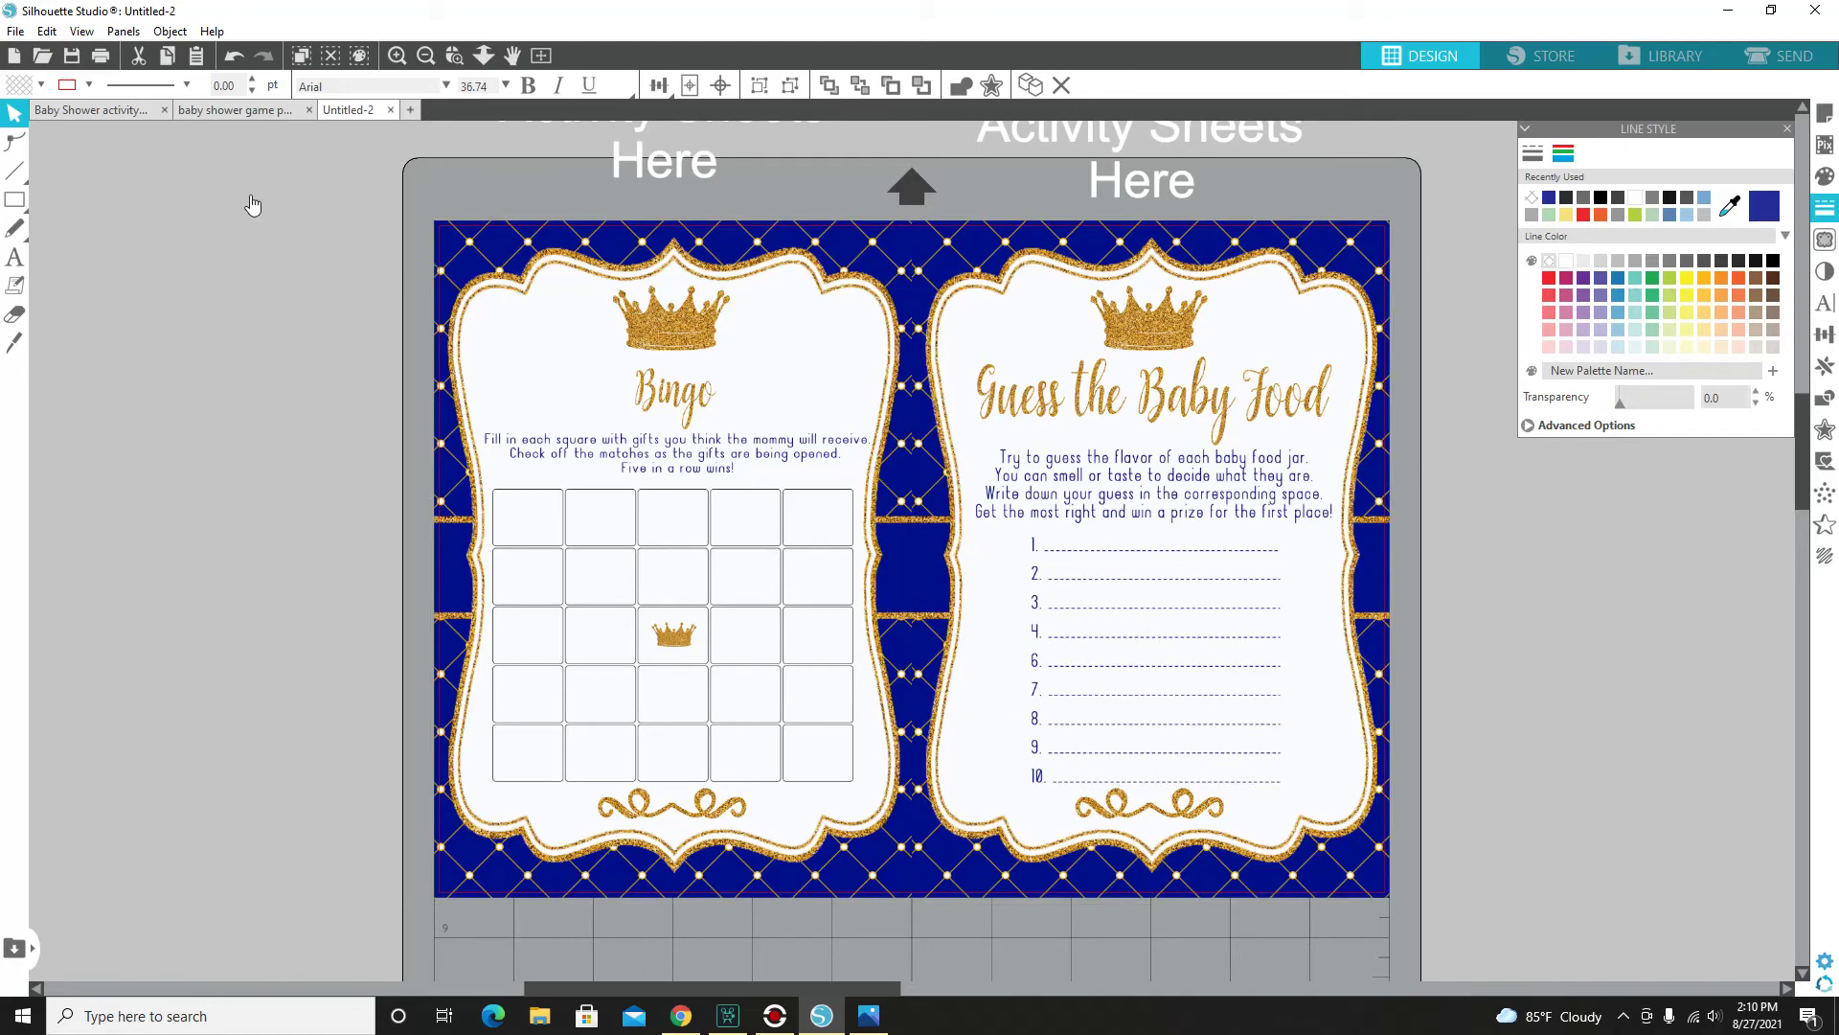
Step: Swap in Animal Pregnancy and Baby Name Race, then Daddy or Mommy? and Word Scramble sheets
{"action": "left_click", "coordinate": [347, 112]}
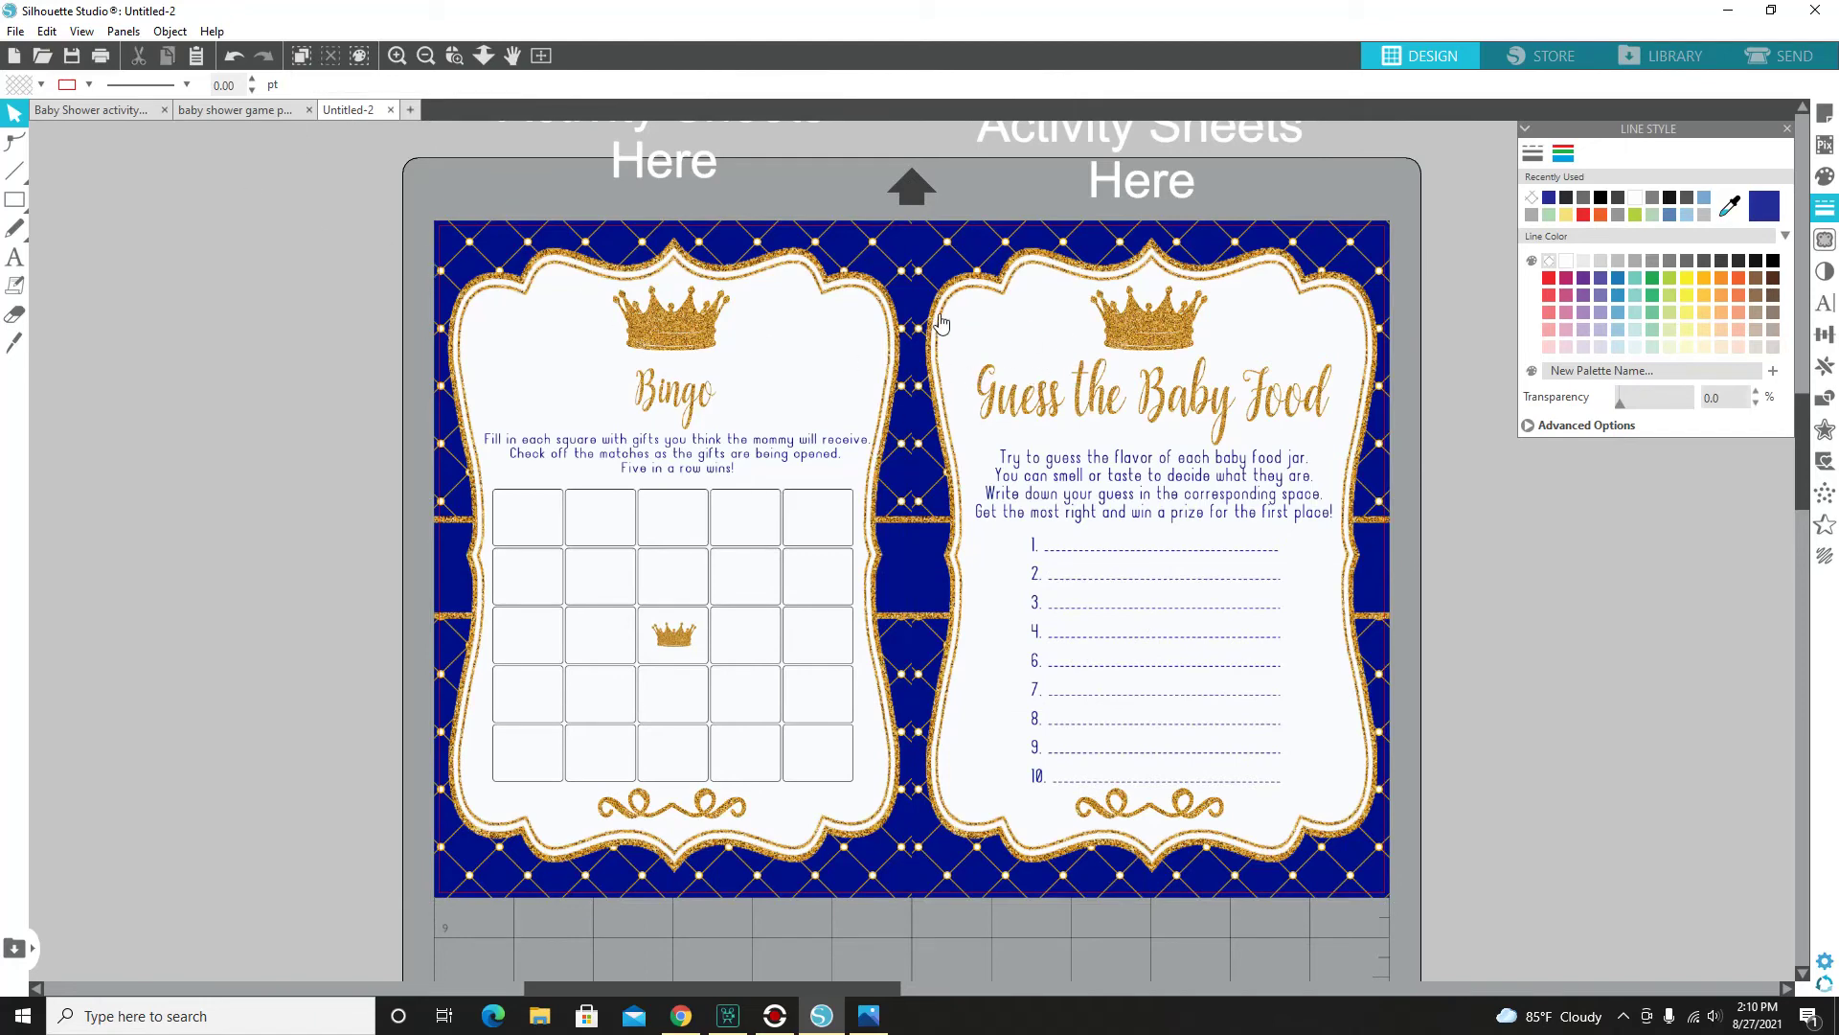
{"action": "left_click", "coordinate": [1102, 335]}
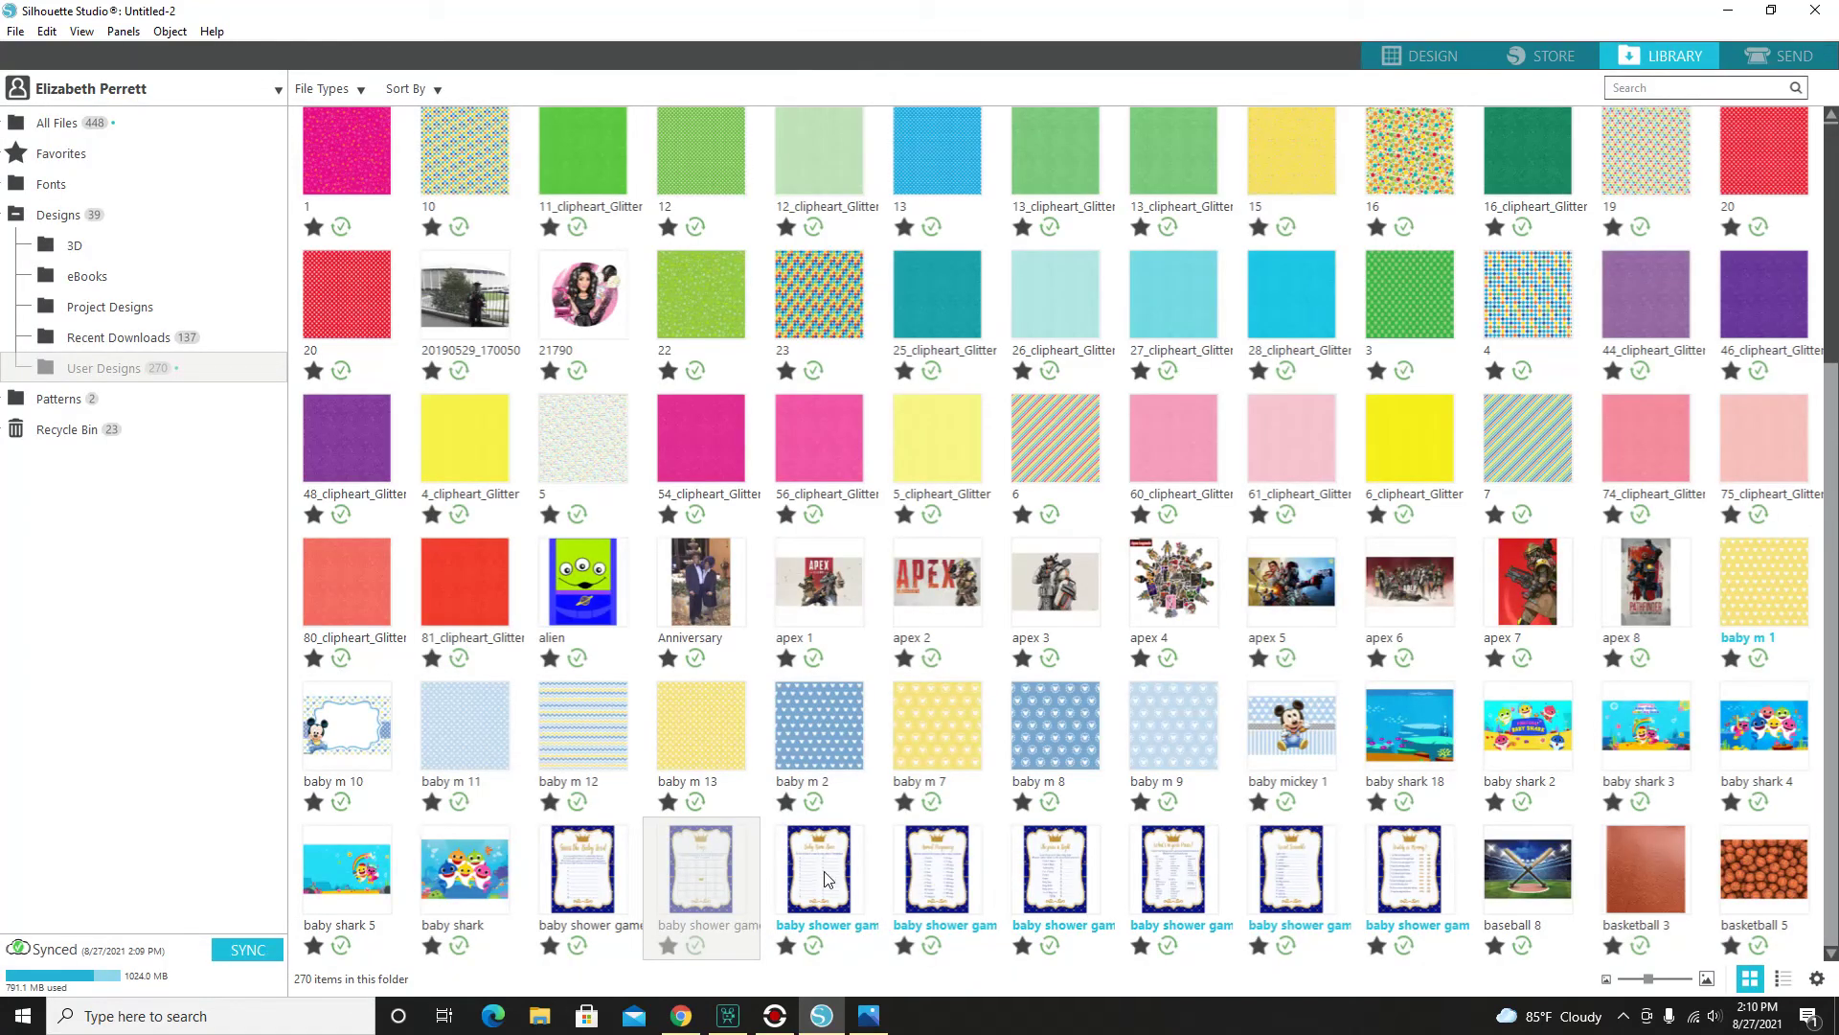
{"action": "left_click", "coordinate": [828, 880]}
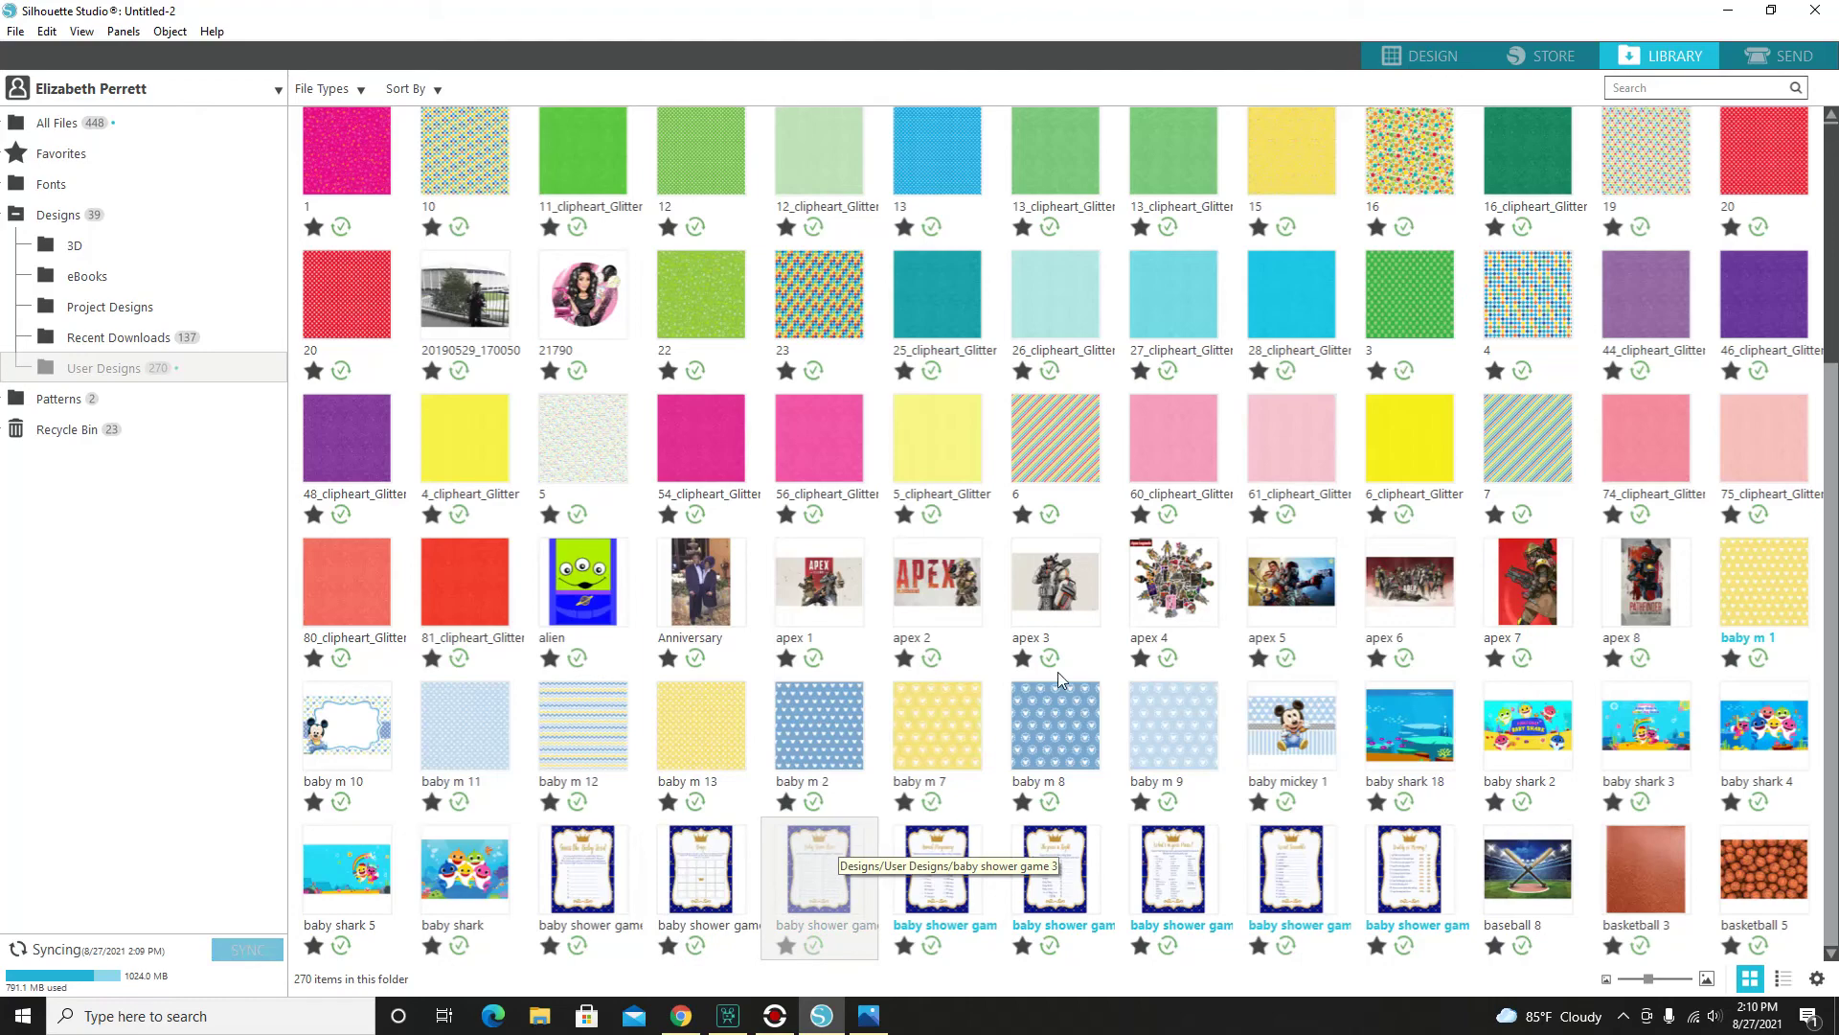
{"action": "left_click", "coordinate": [1418, 59]}
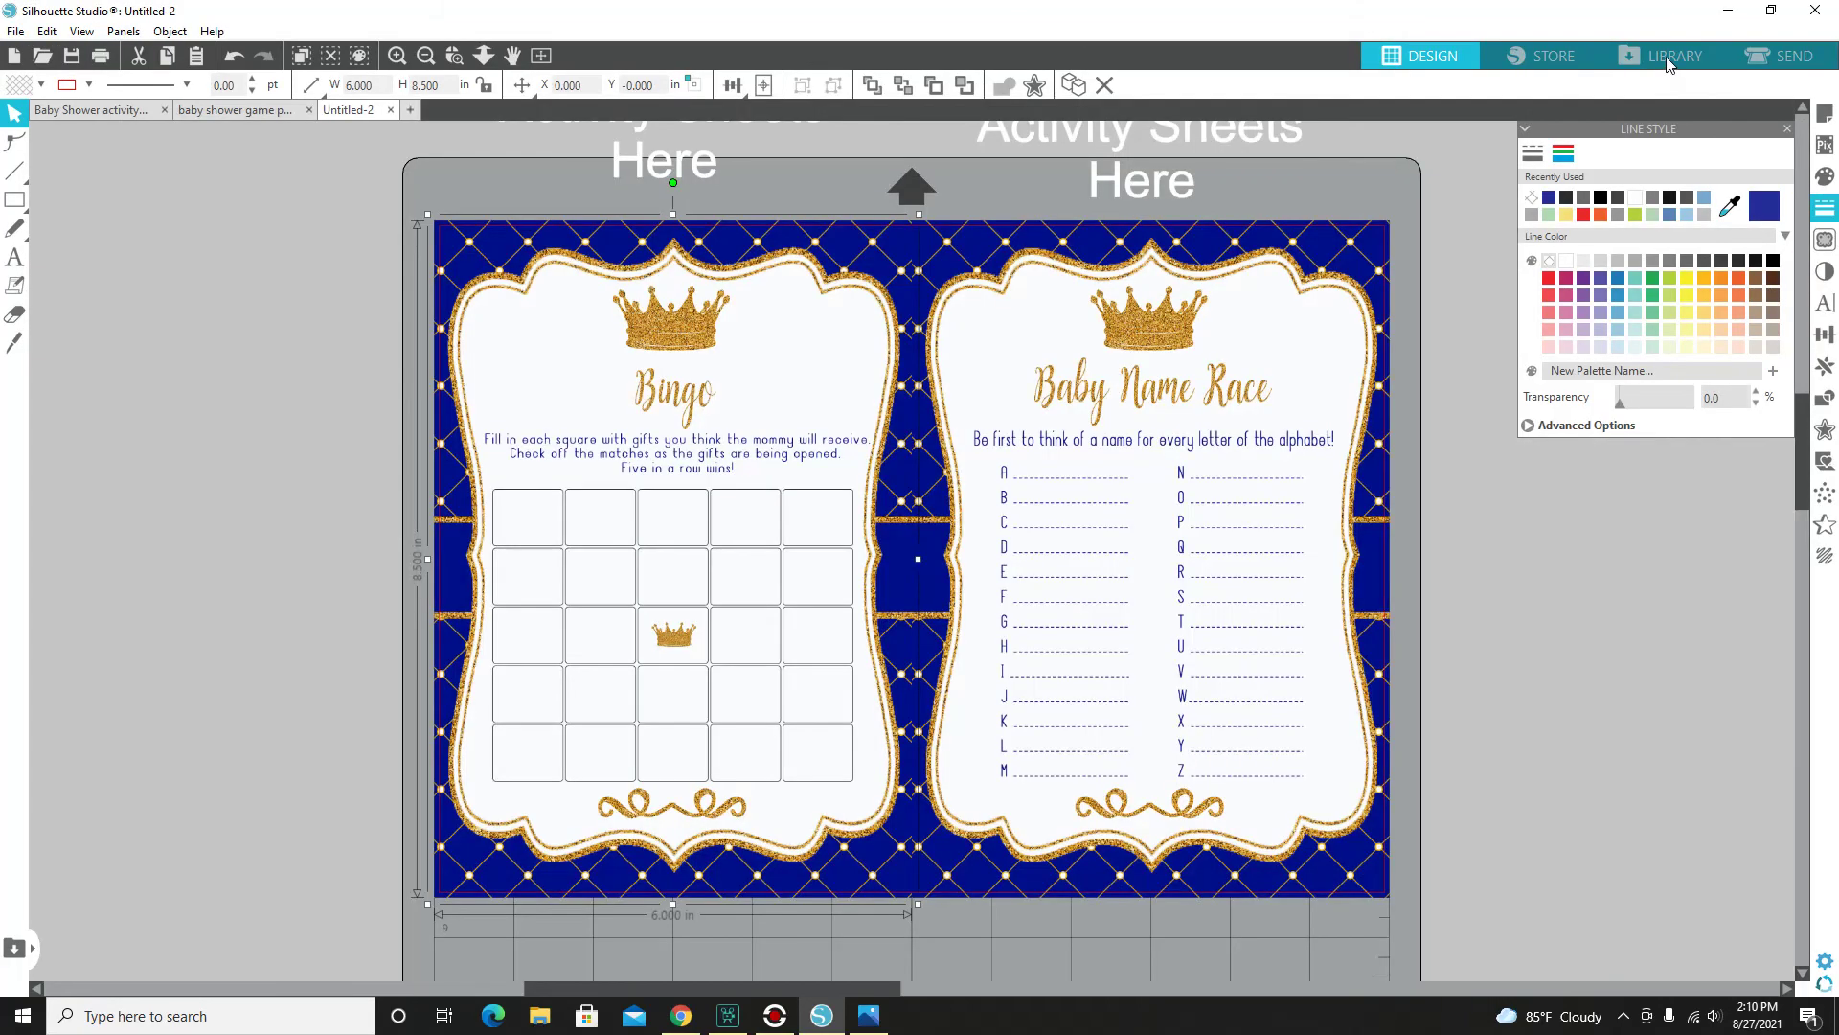
{"action": "left_click", "coordinate": [1667, 60]}
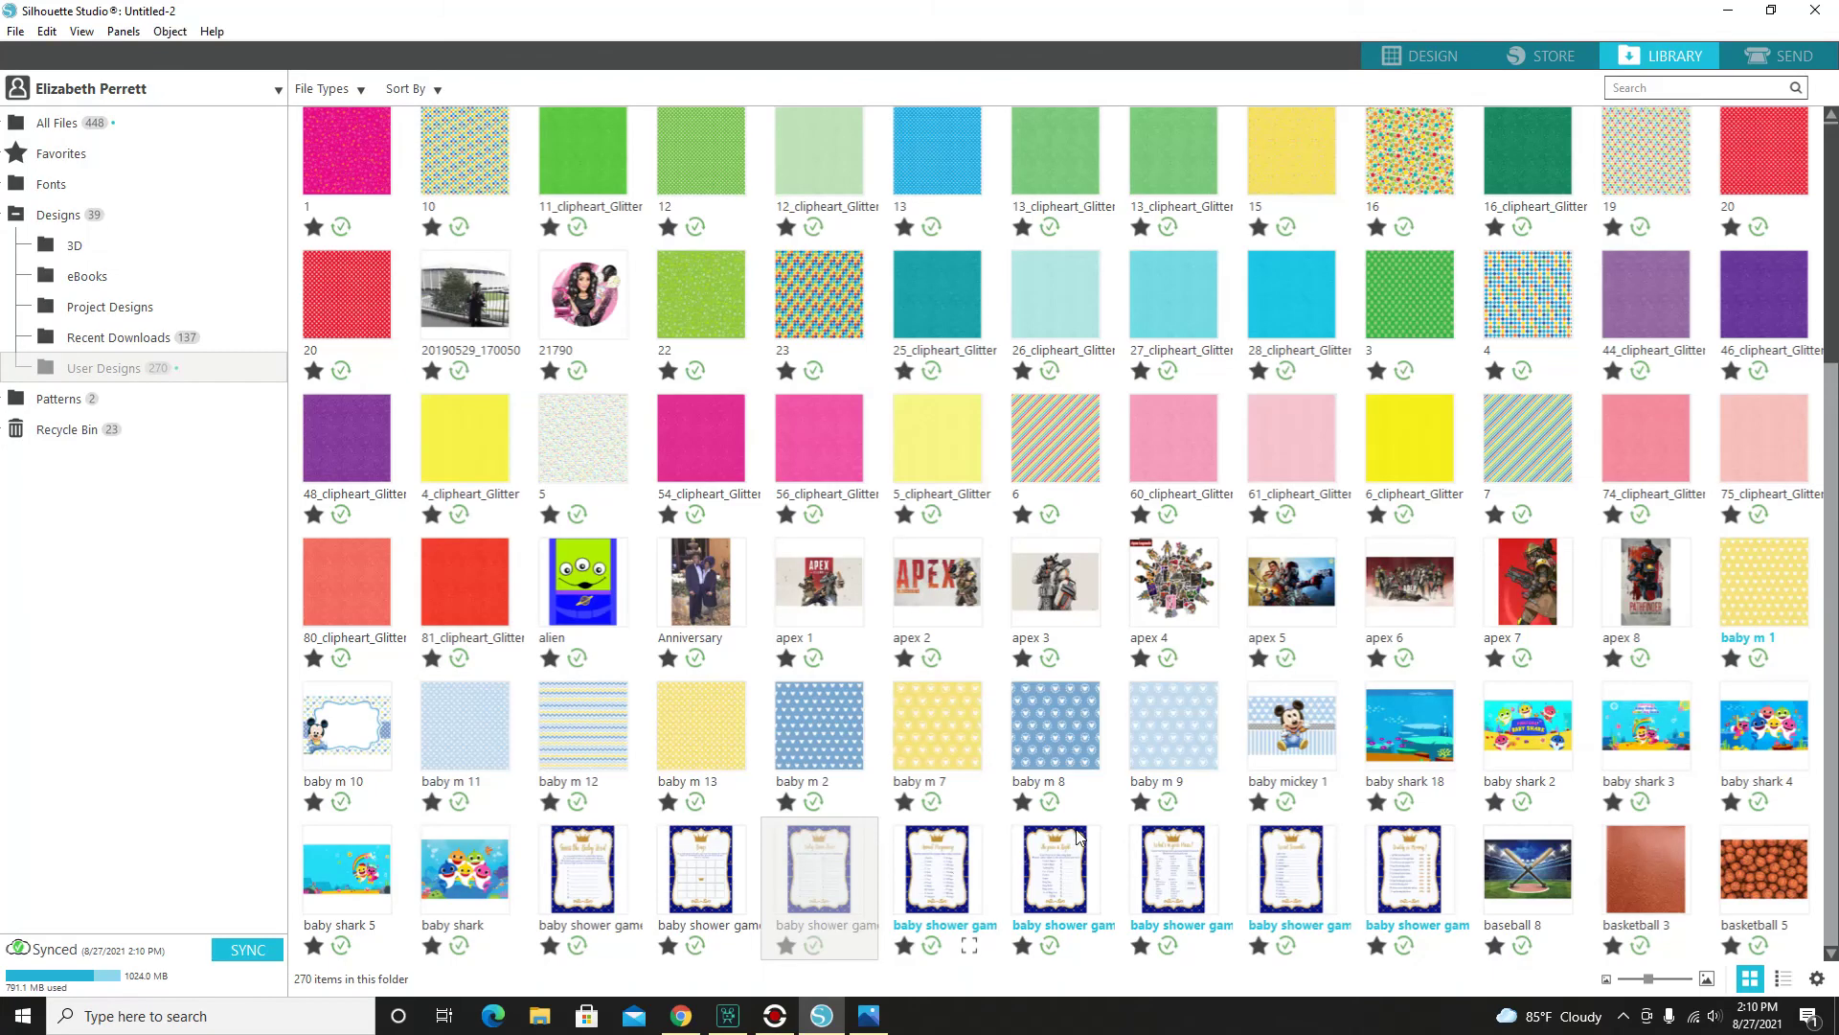
{"action": "left_click", "coordinate": [1408, 65]}
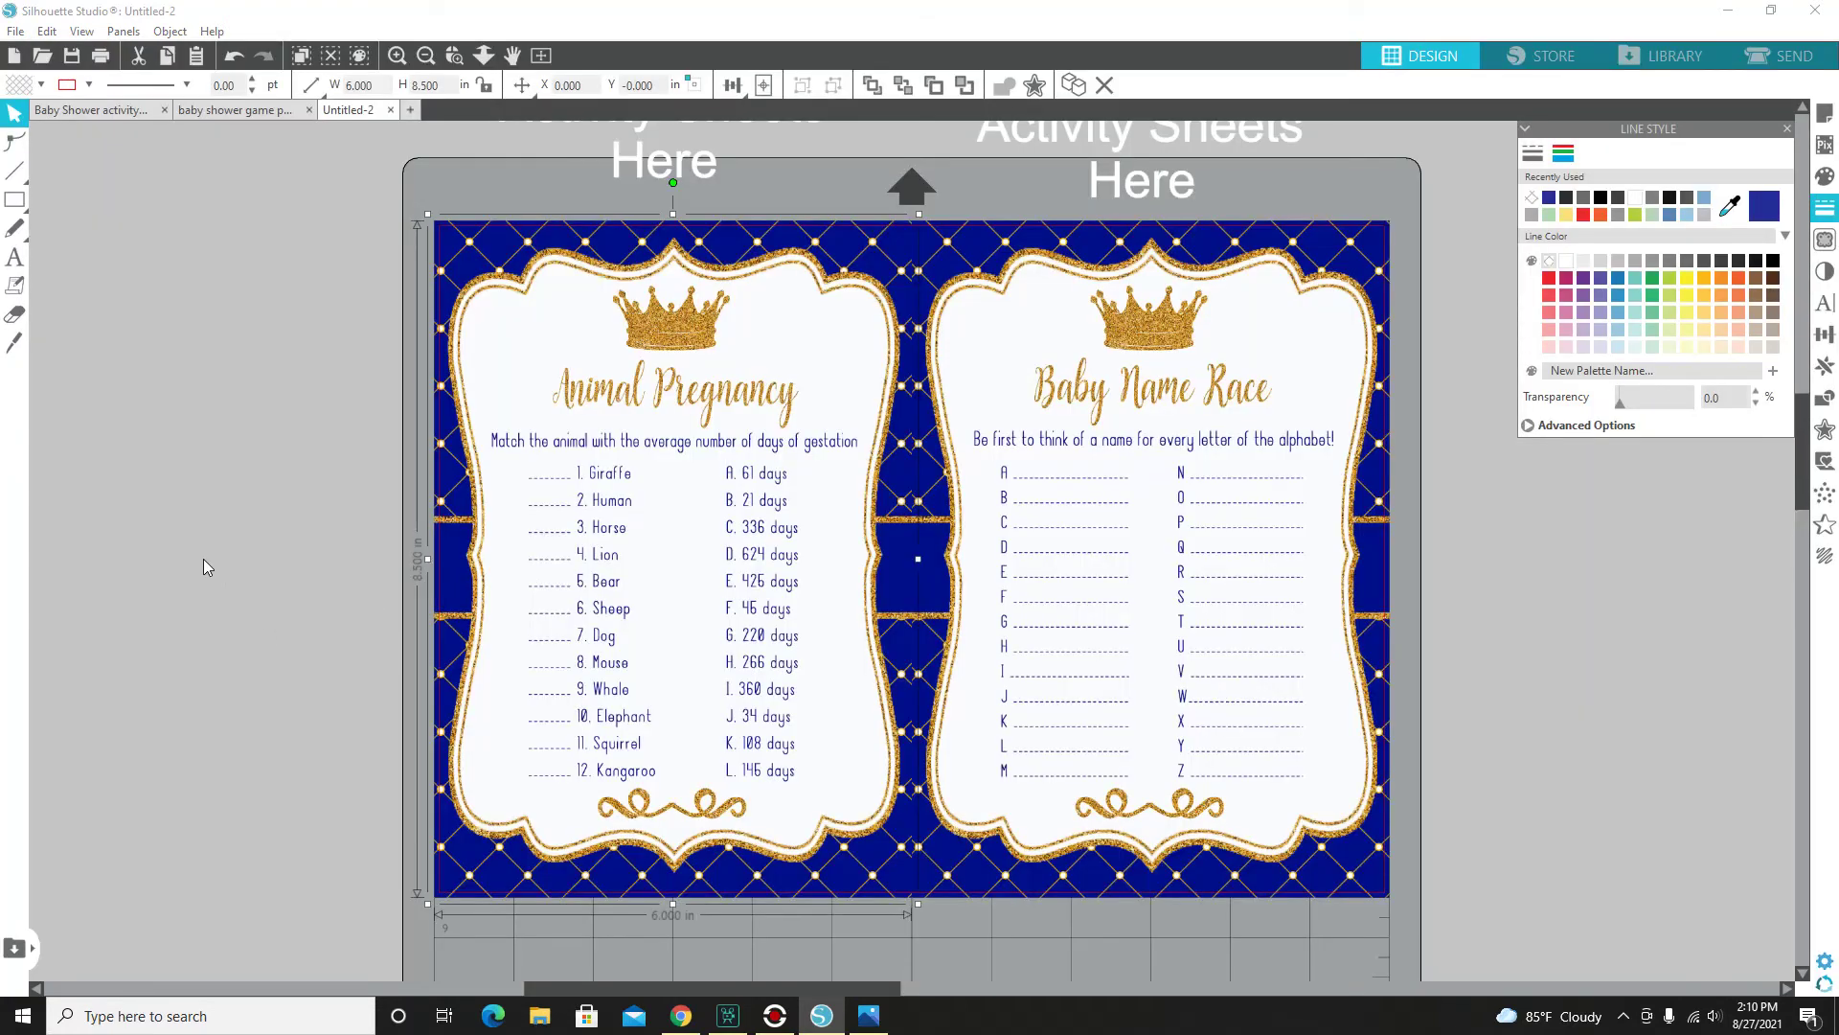